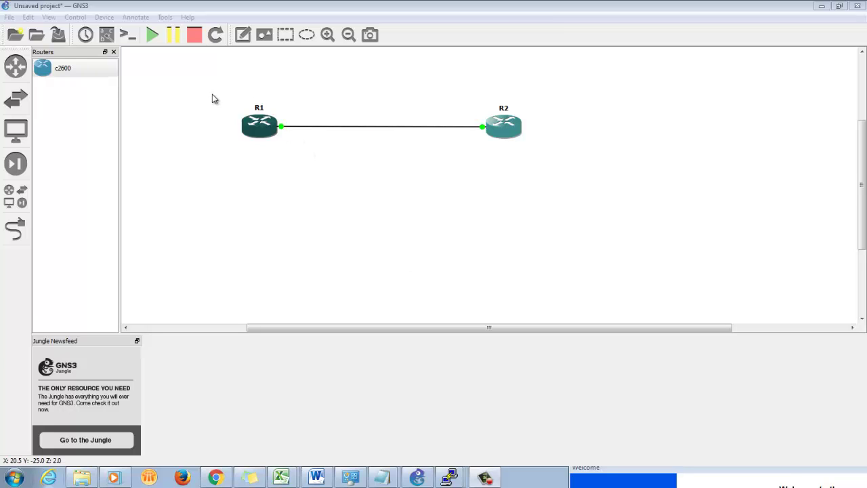
Delete routers R1 and R2 with their link from the workspace, and cancel closing the project.
left_click_drag(212, 96, 688, 195)
key("Delete")
key("Return")
left_click(855, 6)
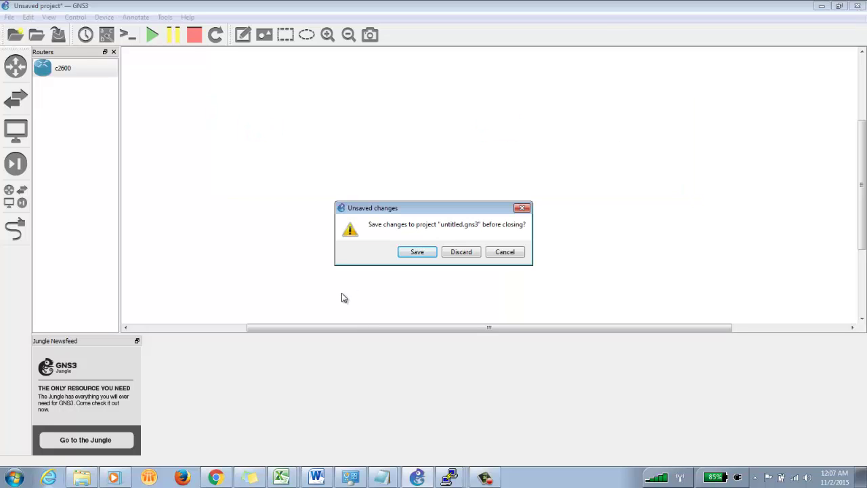
left_click(515, 252)
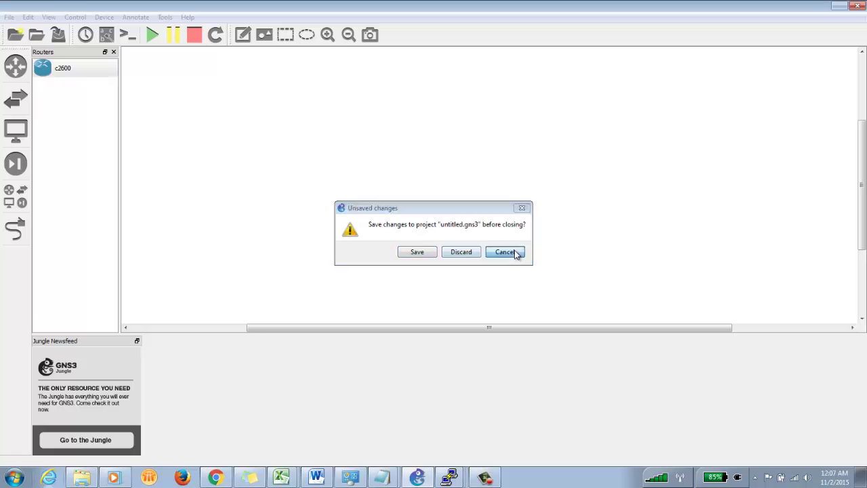
Add two c2600 routers to the workspace and arrange them side by side with R1 left of R2.
left_click_drag(67, 68, 339, 147)
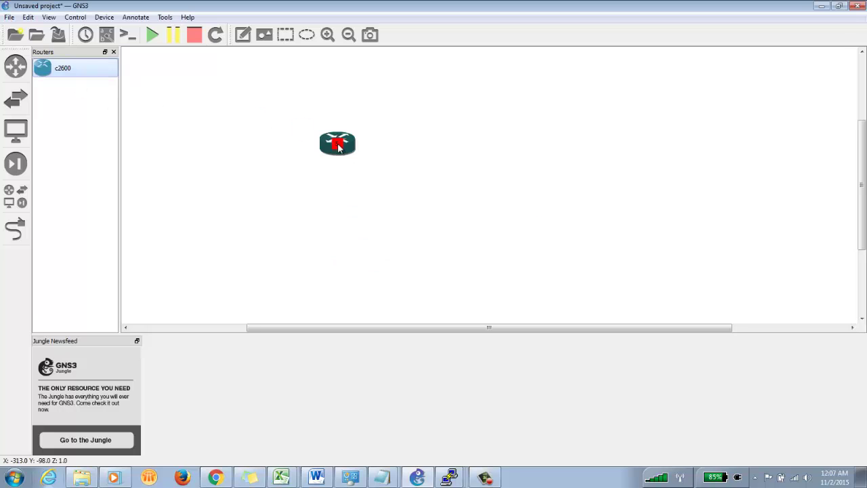
left_click_drag(80, 70, 603, 152)
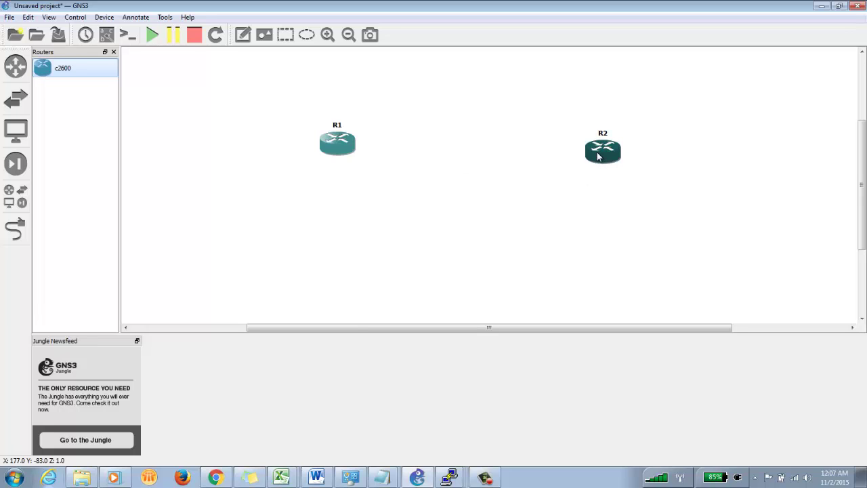
mouse_move(597, 155)
left_click_drag(597, 156, 567, 151)
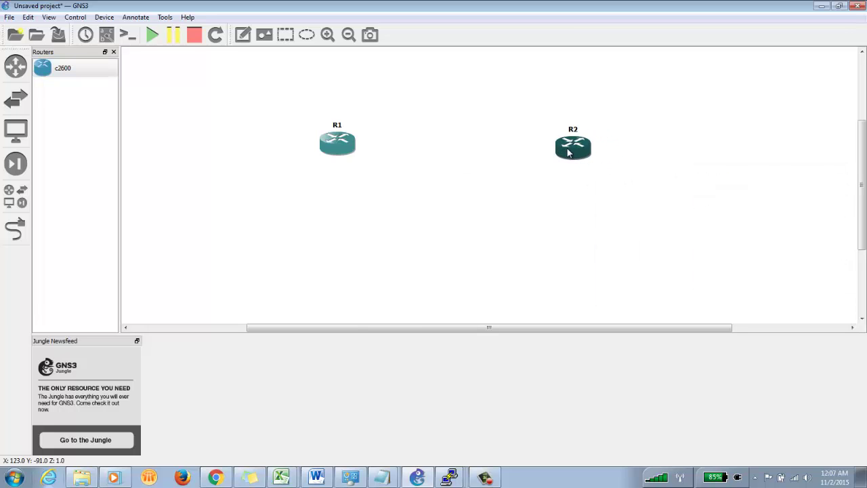
left_click_drag(332, 150, 271, 140)
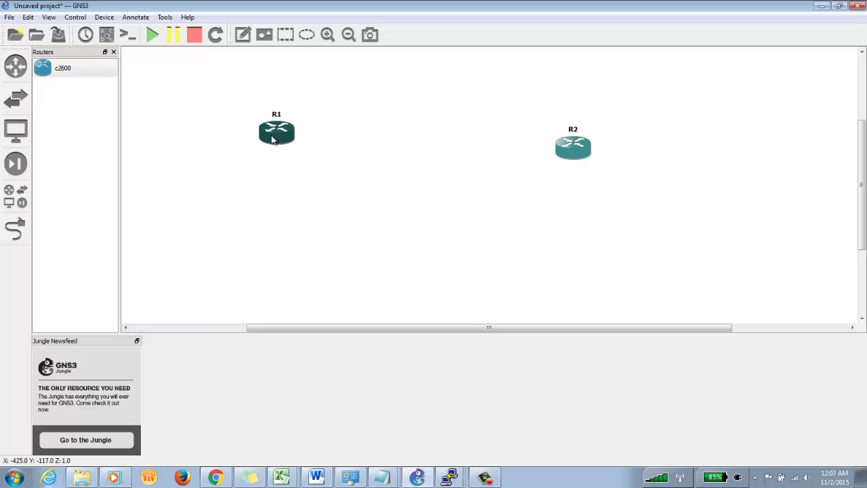
left_click_drag(576, 152, 533, 134)
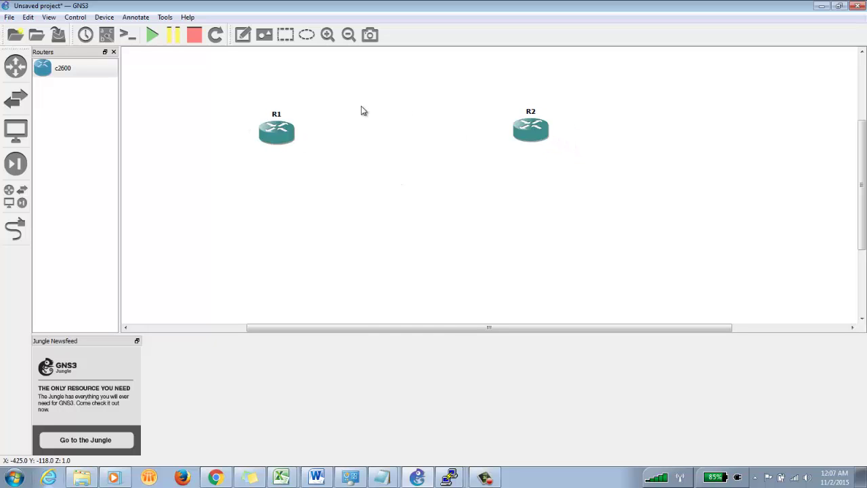
Link Ethernet0/0 on R1 to Ethernet0/0 on R2 and start all the devices.
left_click(16, 229)
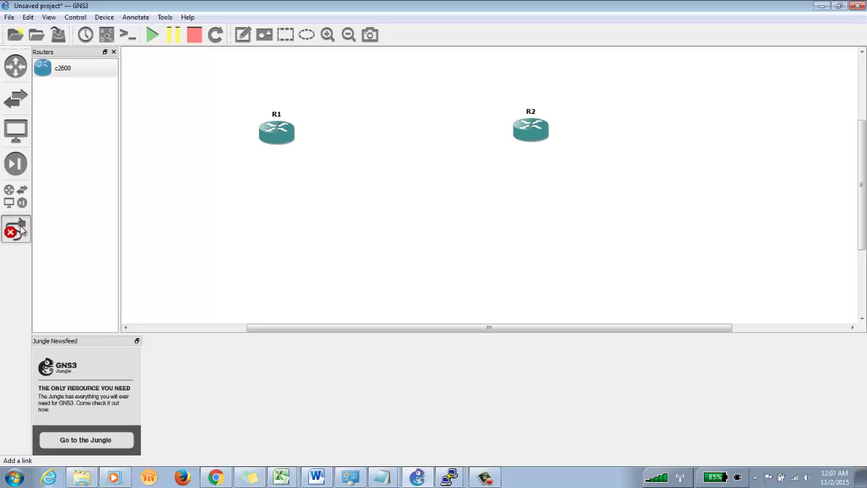
left_click(292, 131)
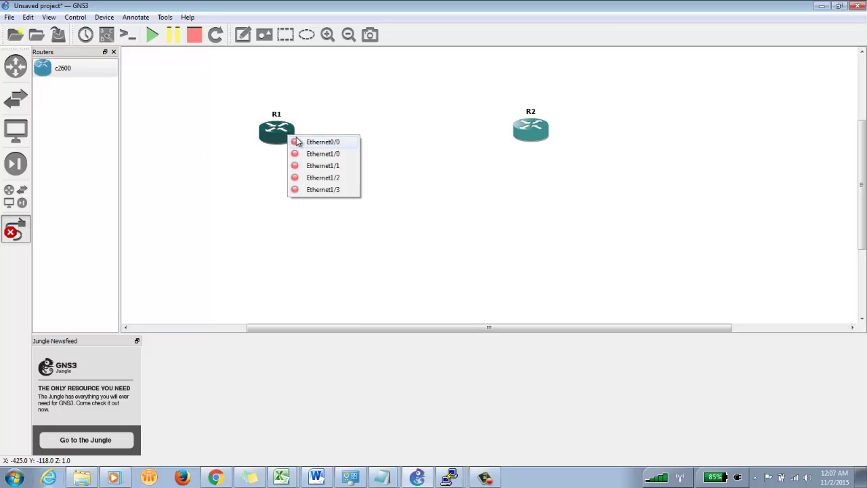
left_click(312, 141)
left_click(520, 128)
left_click(536, 137)
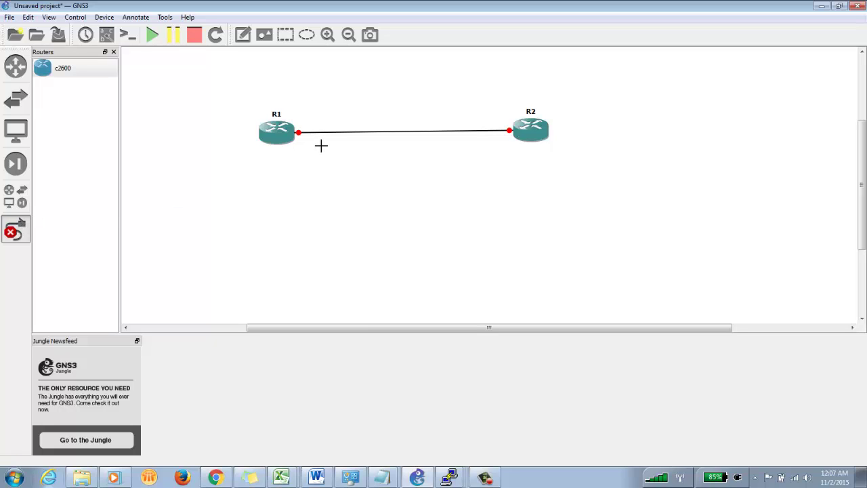
left_click(17, 230)
left_click(153, 34)
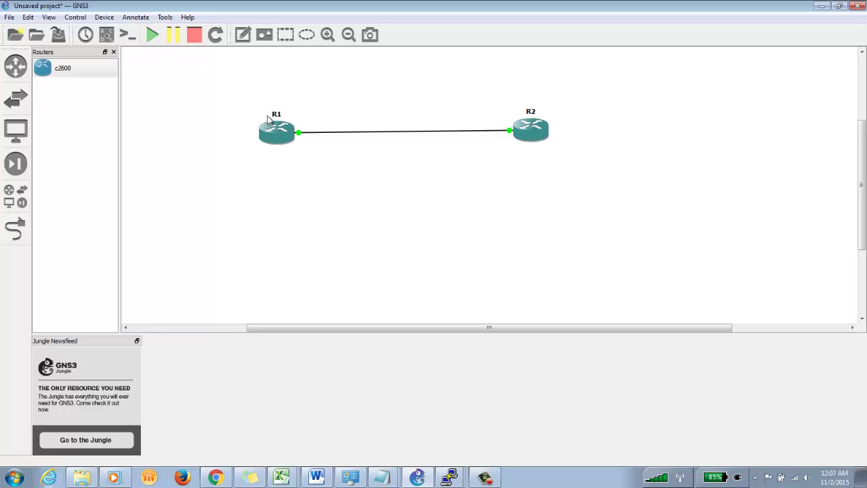
Show the interface labels on the link between R1 and R2.
left_click(274, 134)
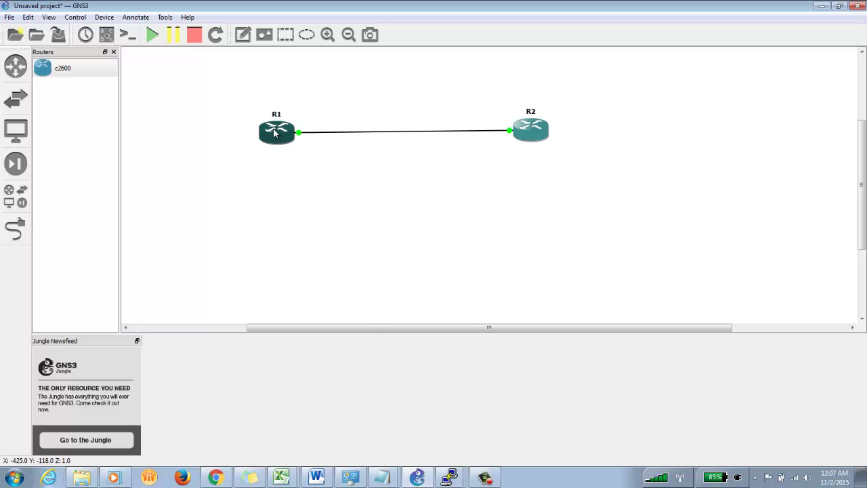
right_click(274, 133)
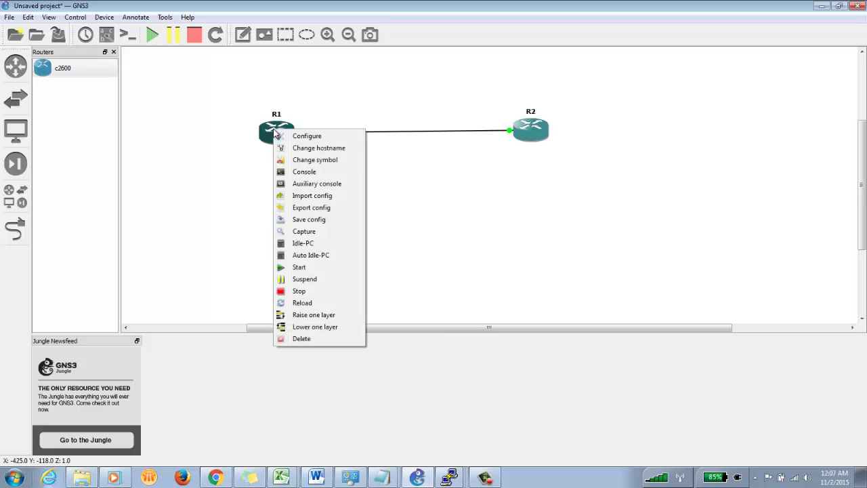
left_click(253, 206)
left_click(105, 37)
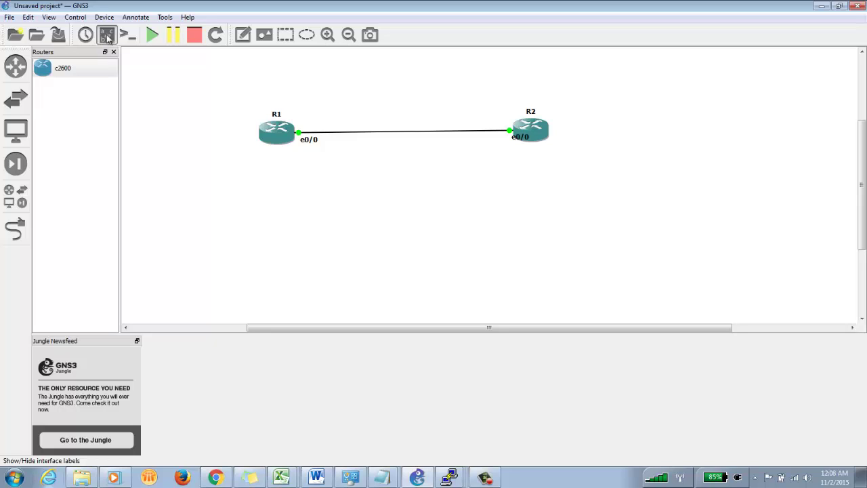
left_click(107, 38)
left_click(107, 38)
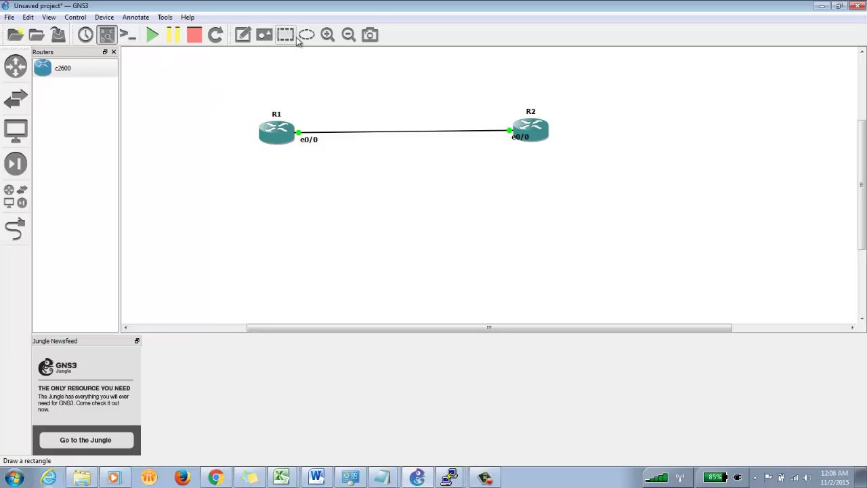
Add a text note reading 10.1.1.1/30 above the link next to R1.
left_click(243, 35)
left_click(295, 110)
type("10.1.1.1")
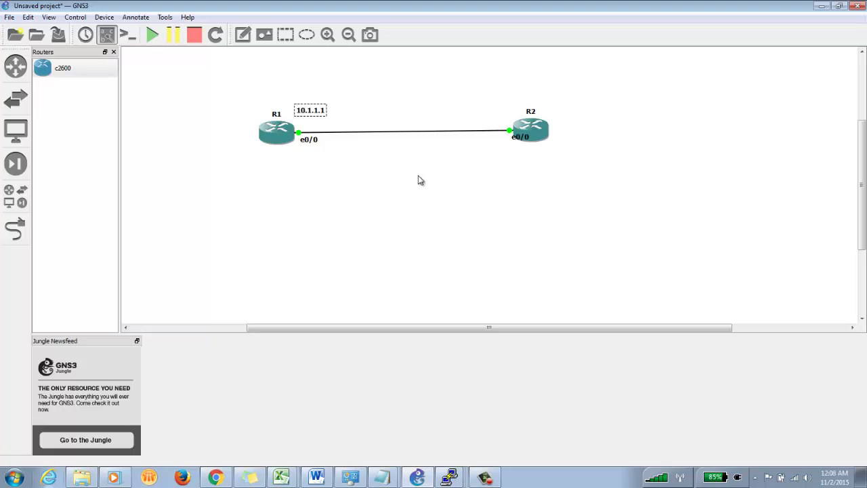
type("/30")
left_click(466, 130)
Add a text note reading 10.1.1.2/30 above the link and place it just beside R2.
left_click(286, 35)
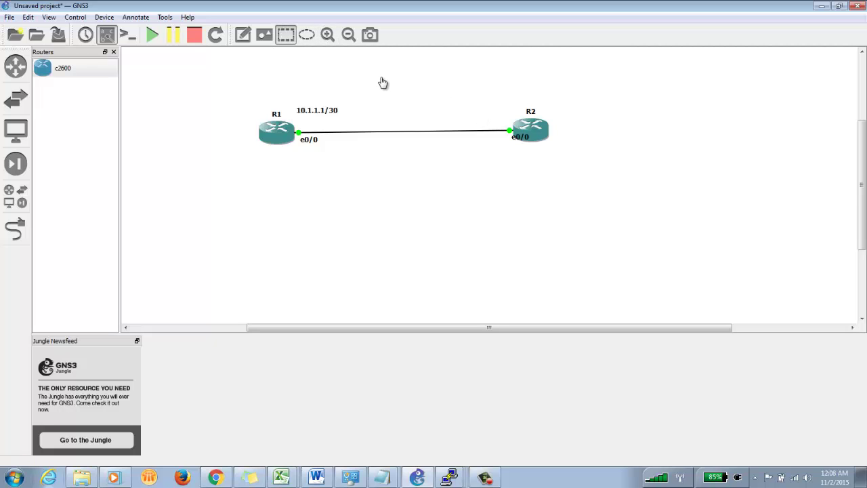
left_click(243, 34)
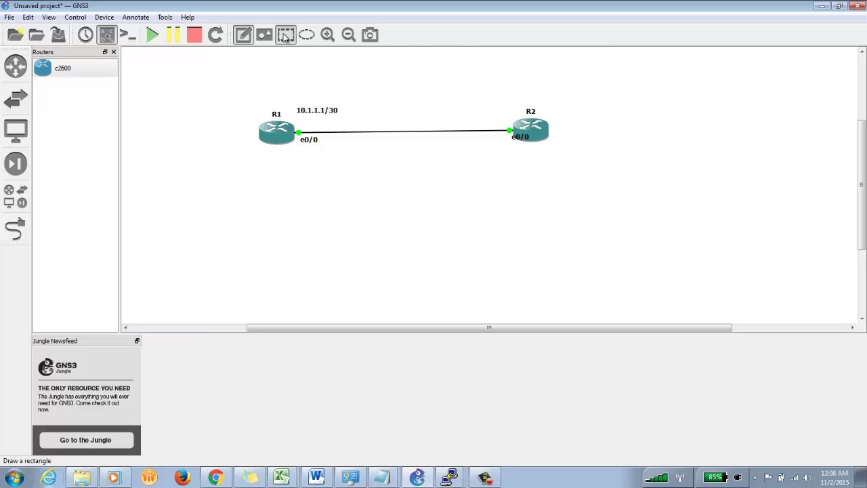
left_click(483, 113)
type("10.1.1.2")
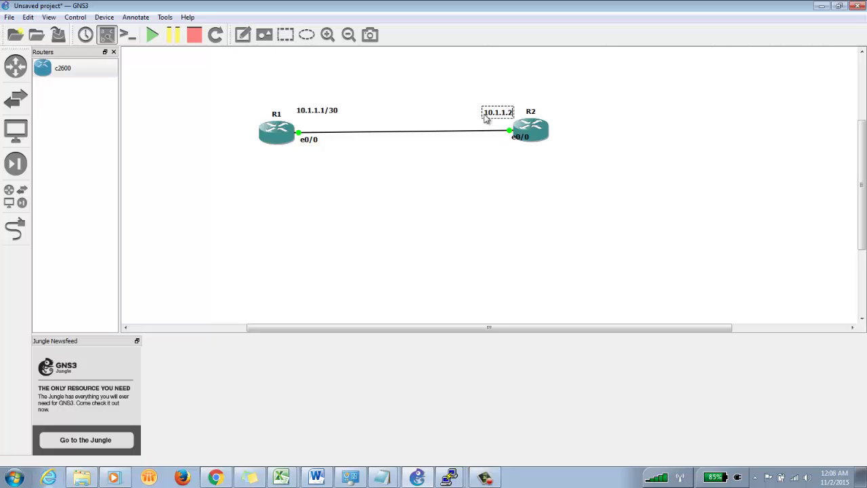
type("/30")
left_click(506, 153)
left_click_drag(504, 117, 491, 119)
left_click(322, 179)
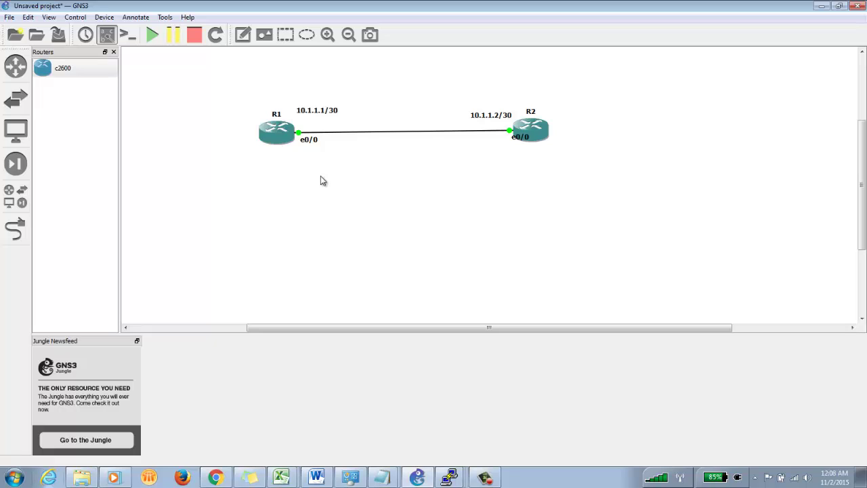
Open R1's console, move it clear of the topology, and list the router's interfaces with "sh ip int br".
right_click(276, 138)
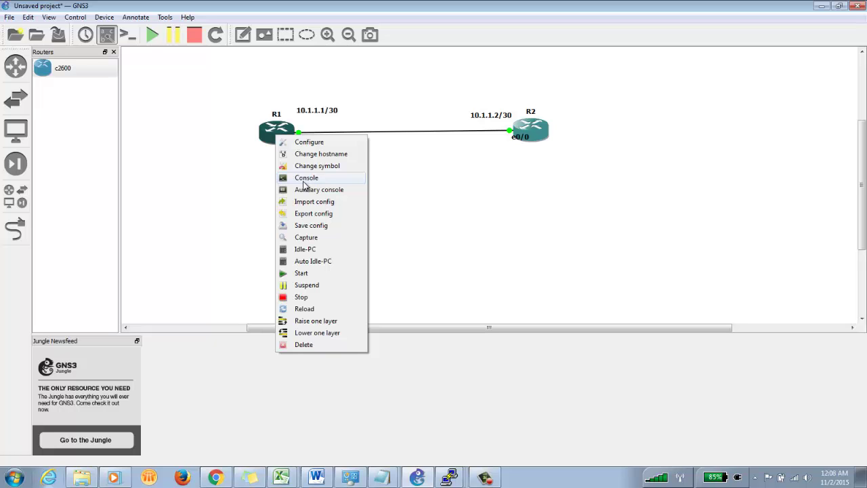
left_click(303, 180)
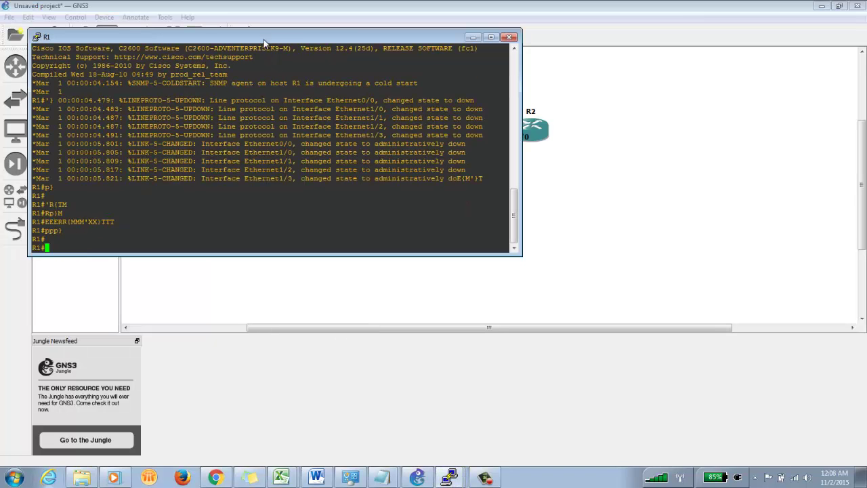
left_click_drag(264, 38, 579, 155)
key("Return")
key("Return")
key("Return")
key("Return")
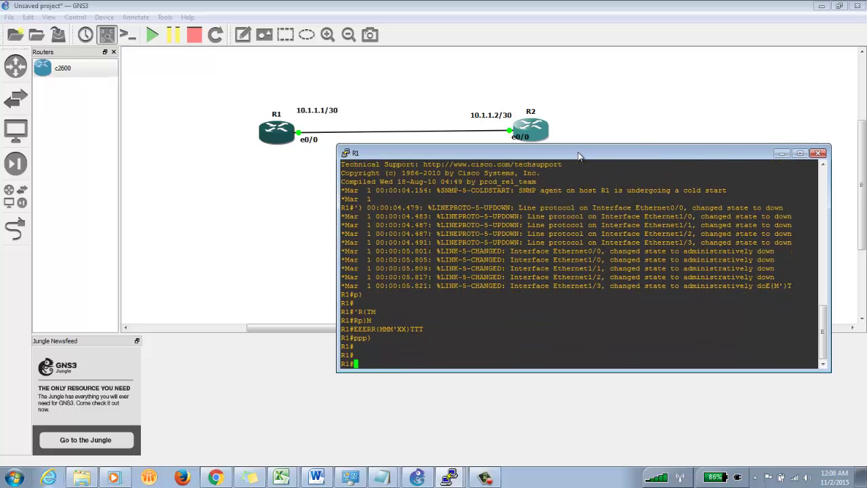
type("sh ip int br")
key("Return")
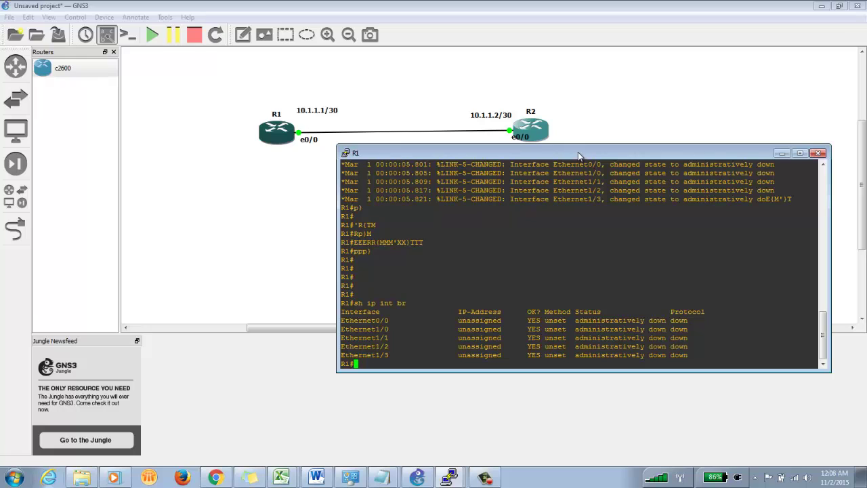
key("Return")
key("Return")
key("Return")
key("Return")
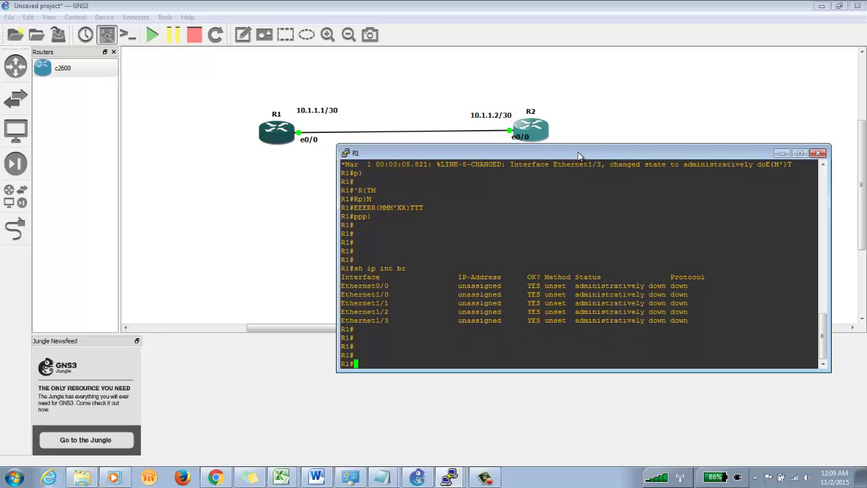
In configuration mode on R1, assign IP address 10.1.1.1 with mask 255.255.255.252 to interface e0/0.
type("config t")
key("Return")
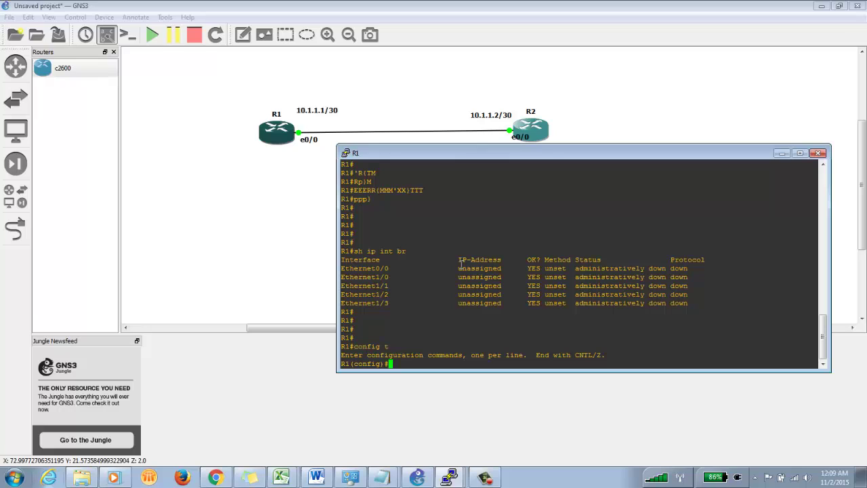
type("int e0/0")
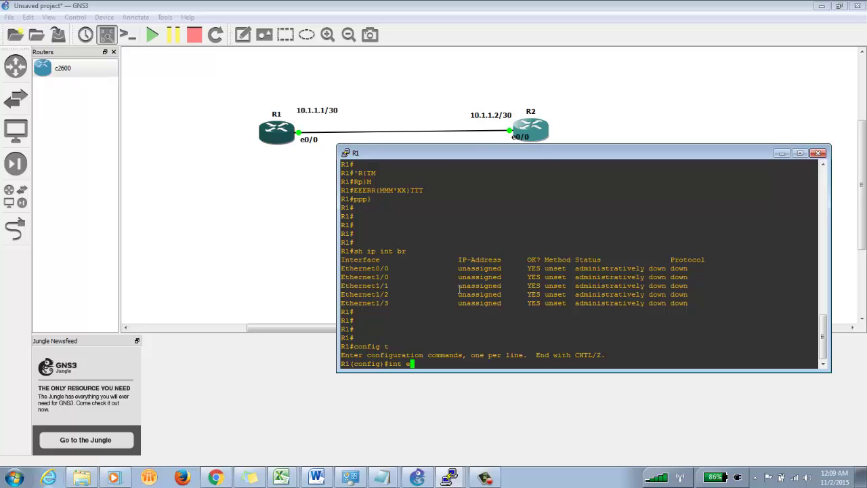
key("Return")
type("ip add")
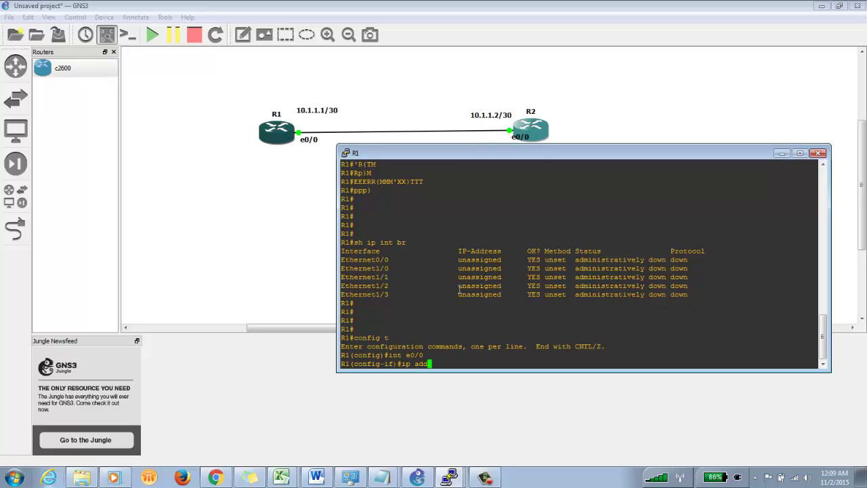
type(" 10.1.1.1 255.255.255.252")
key("Return")
Enable interface e0/0 on R1 with "no sh" and leave configuration mode with "end".
type("no sh")
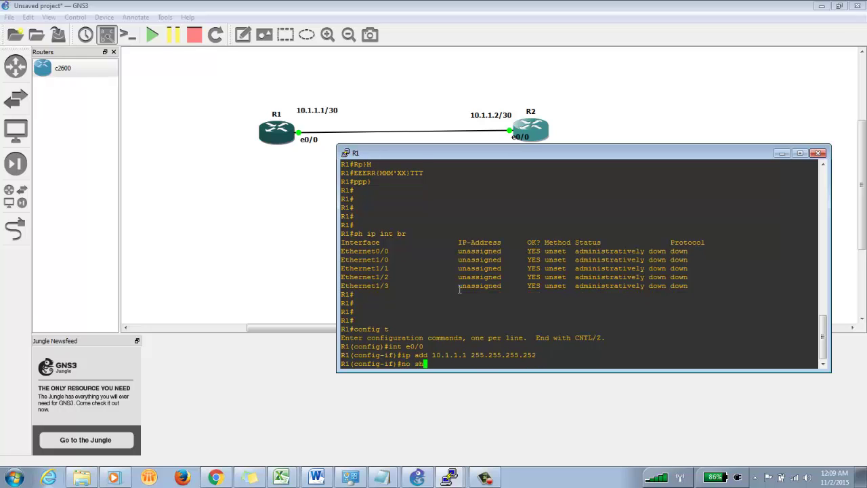
key("Return")
type("end")
key("Return")
key("Return")
key("Return")
key("Return")
key("Return")
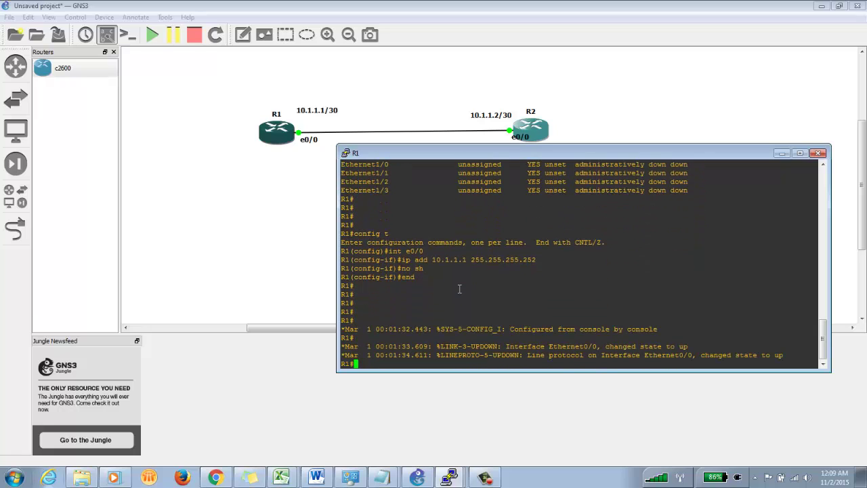
Check the address and status of R1's Ethernet0/0 with "sh ip int br".
key("Return")
key("Return")
key("Return")
key("Return")
type("sh ip int br")
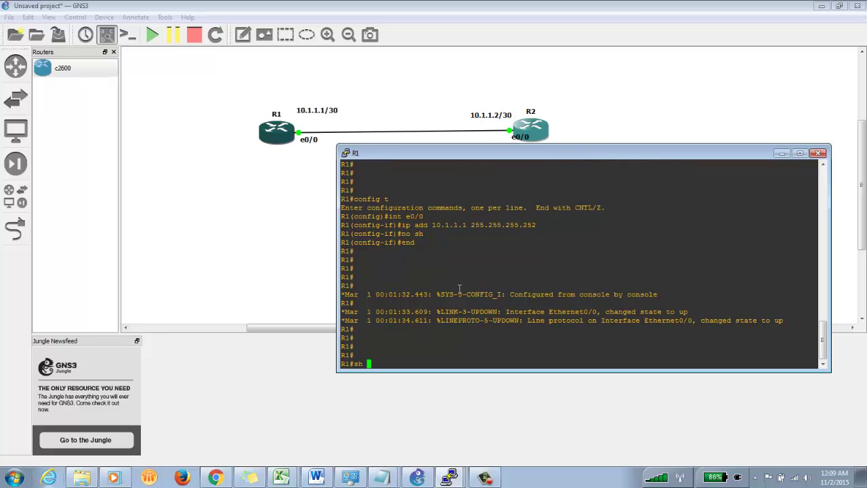
key("Return")
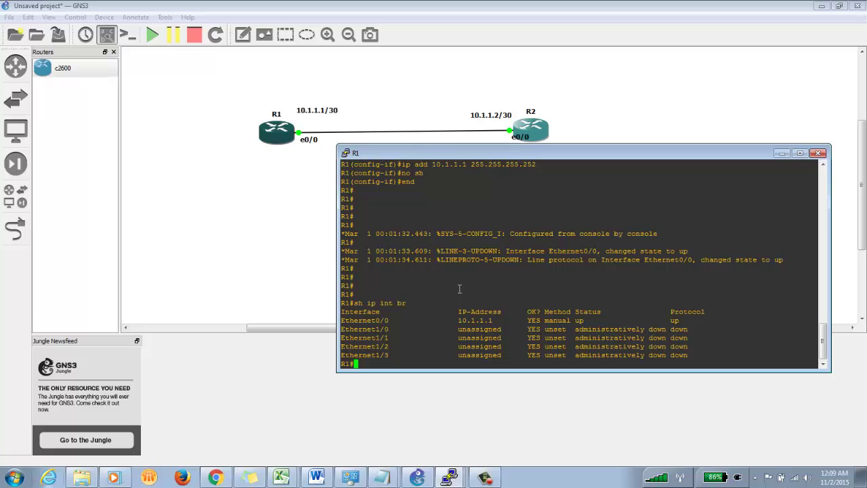
left_click_drag(460, 320, 584, 319)
left_click_drag(671, 321, 677, 322)
Return to the topology, open R2's console, and list its interfaces with "sh ip int br".
left_click(287, 210)
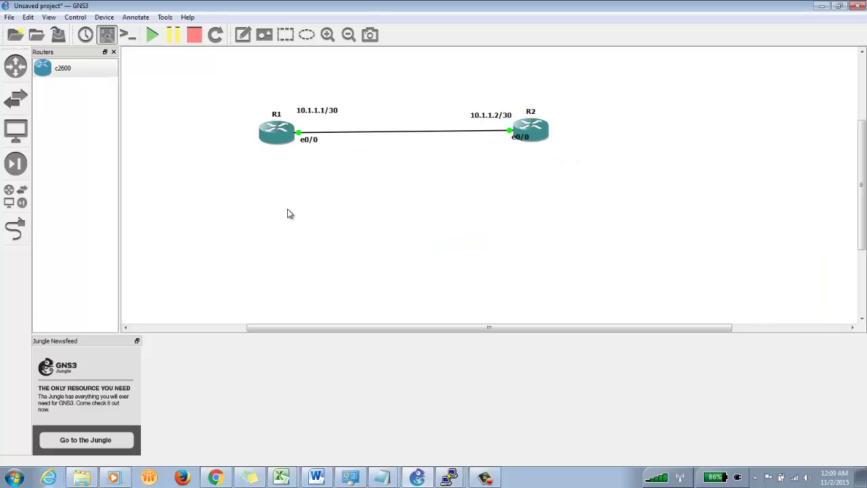
right_click(533, 130)
left_click(551, 171)
key("Return")
key("Return")
key("Return")
type("sh ip int br")
key("Return")
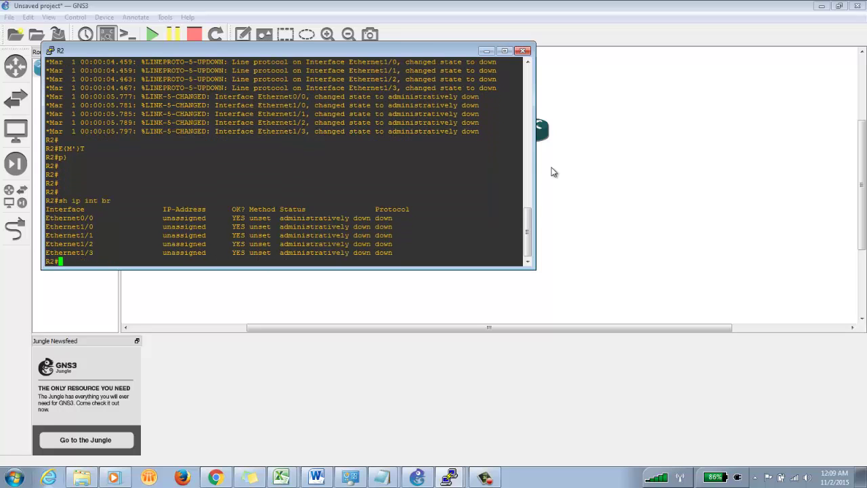
In configuration mode on R2, assign IP address 10.1.1.2 with mask 255.255.255.252 to interface e0/0.
key("Return")
key("Return")
key("Return")
type("config")
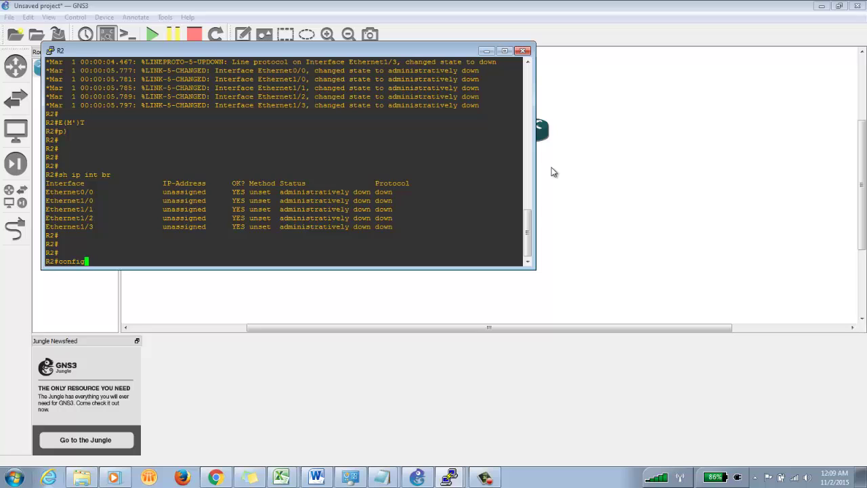
type(" t")
key("Return")
type("int e0/")
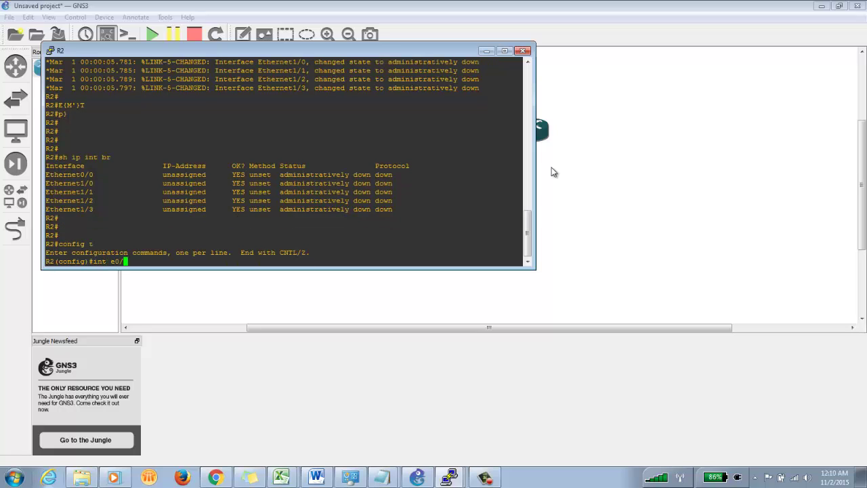
type("0")
key("Return")
type("ip add 20")
key("BackSpace")
key("BackSpace")
type("10.1.1.2 255.255.255.252")
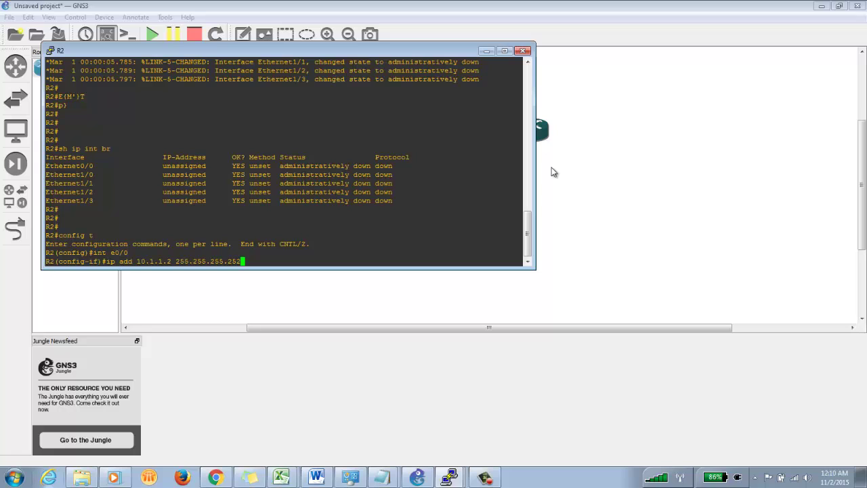
key("Return")
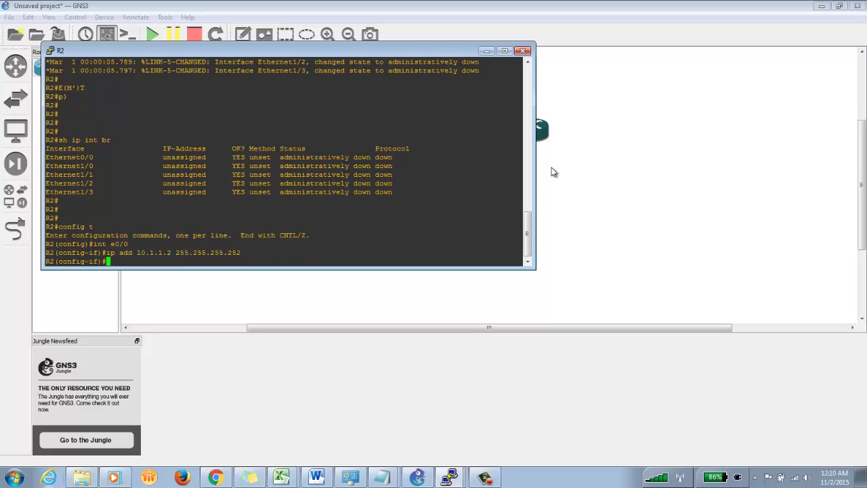
Enable interface e0/0 on R2 with "no sh" and leave configuration mode with "end".
type("no sh")
key("Return")
key("Return")
key("Return")
key("Return")
type("end")
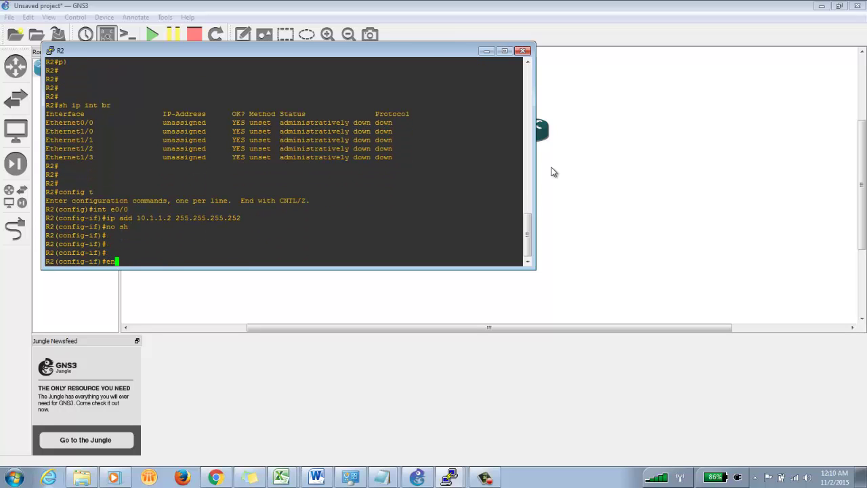
key("Return")
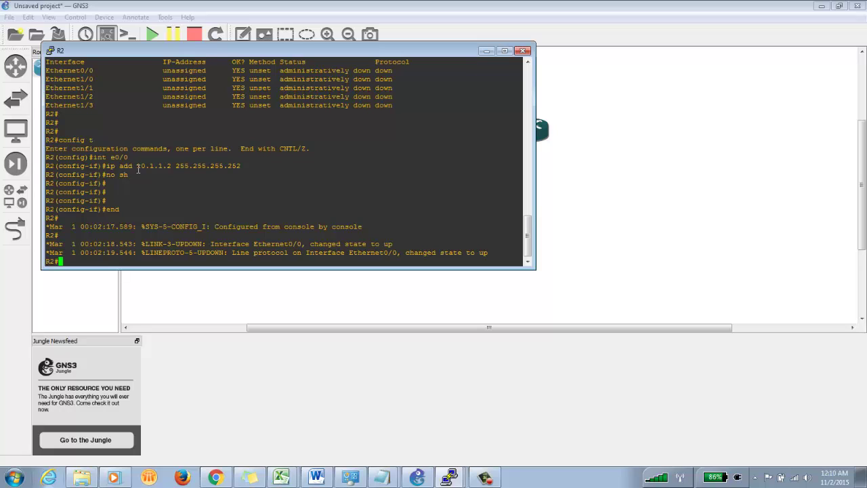
Check the address and status of R2's Ethernet0/0 with "sh ip int br".
key("Return")
key("Return")
key("Return")
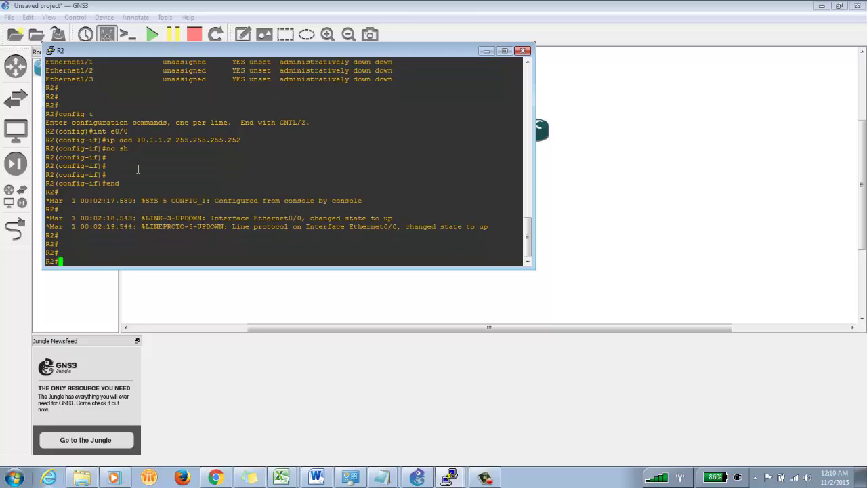
type("sh ip int br")
key("Return")
key("Return")
key("Return")
key("Return")
key("Return")
Test connectivity from R2 to R1 by pinging 10.1.1.1 twice.
type("ping 10.1.1.1")
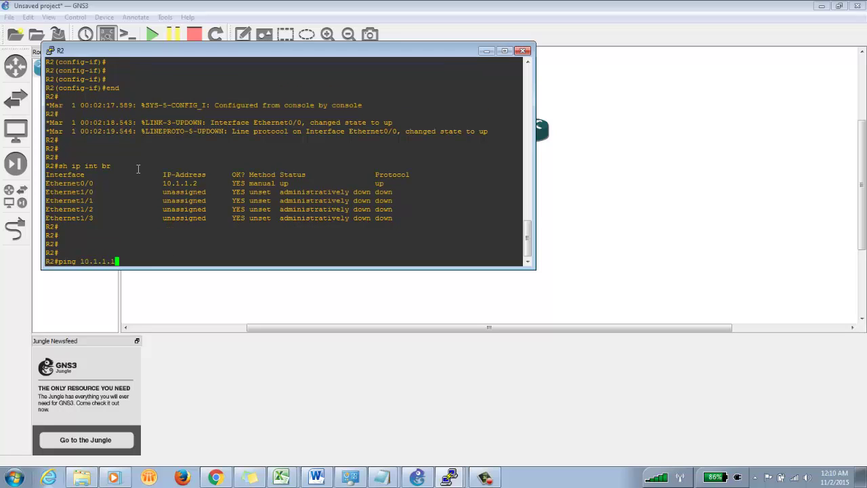
key("Return")
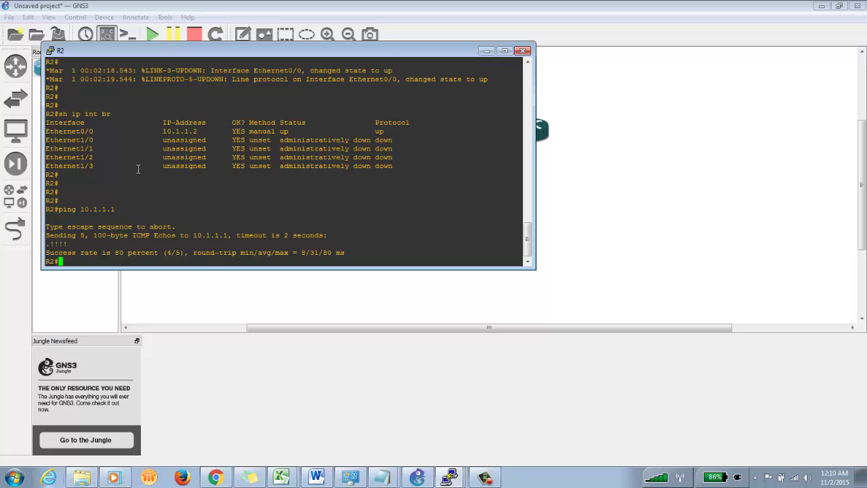
key("Return")
key("Return")
key("Return")
key("Return")
key("Up")
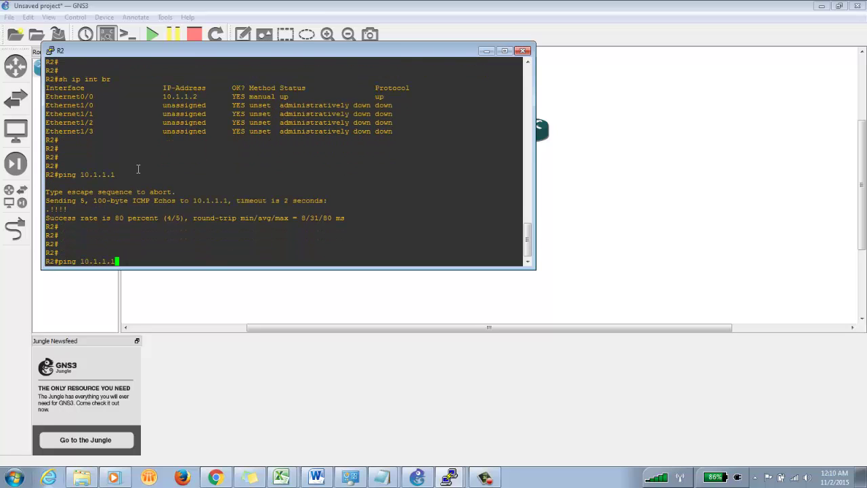
key("Return")
key("Return")
key("Return")
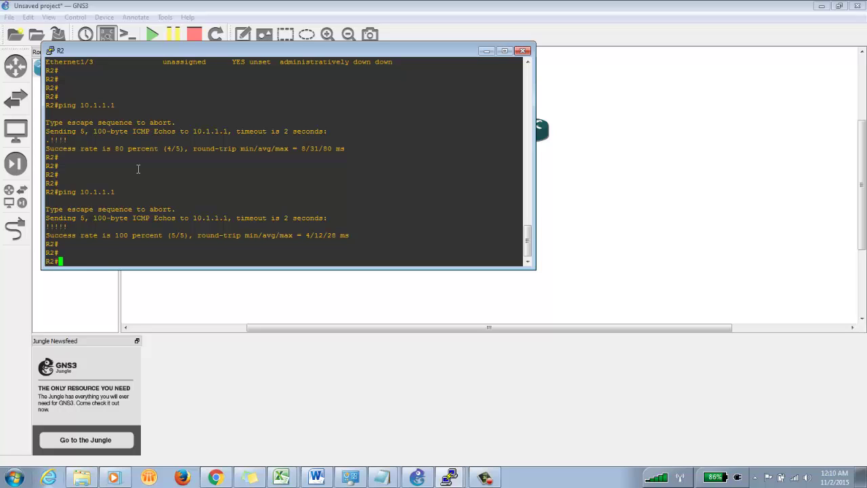
Display R2's ARP table with "sh arp" and highlight the IP and hardware address of the 10.1.1.1 entry.
type("sh arp")
key("Return")
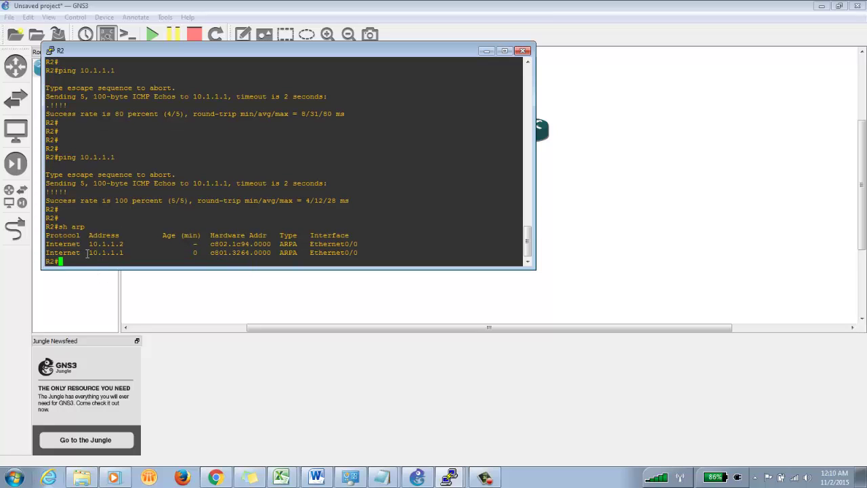
left_click_drag(85, 253, 127, 253)
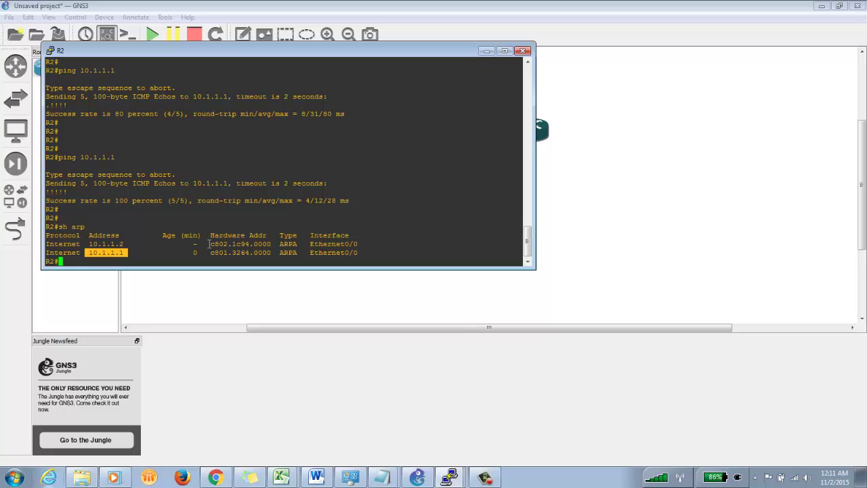
right_click(214, 252)
left_click_drag(211, 252, 270, 253)
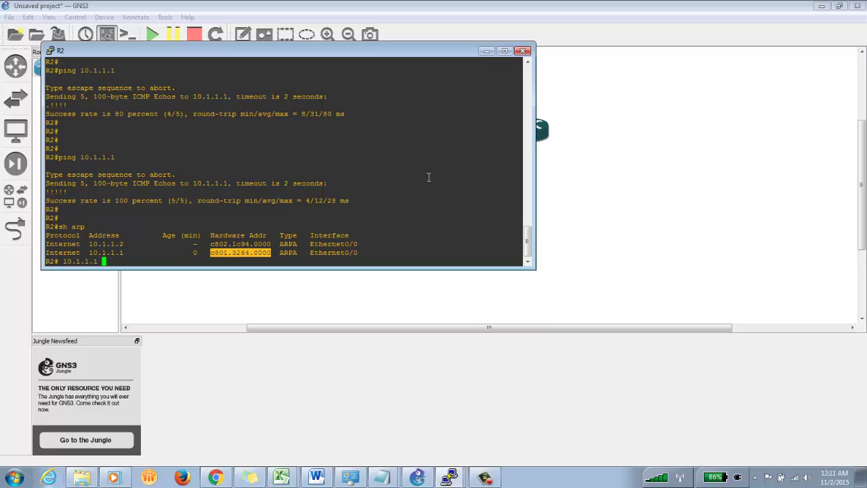
Switch to R1's console and display the details of its Ethernet0/0 with "sh int e0/0".
left_click(449, 477)
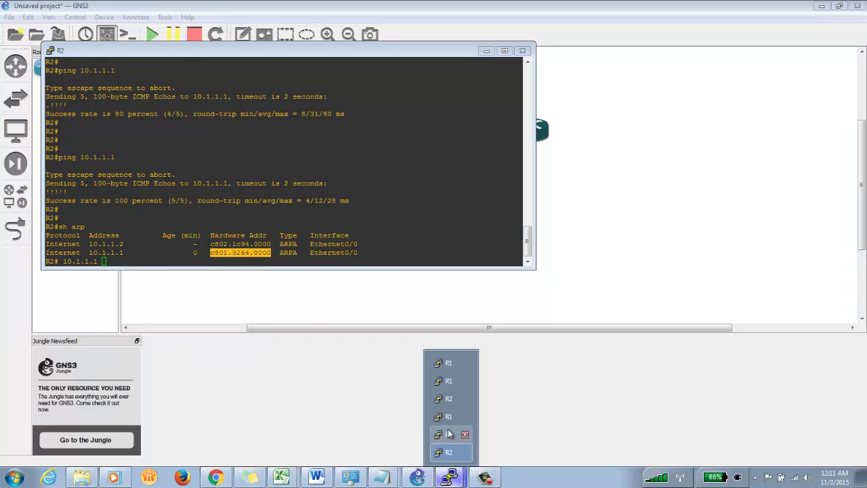
left_click(449, 434)
type("sh int e0/0")
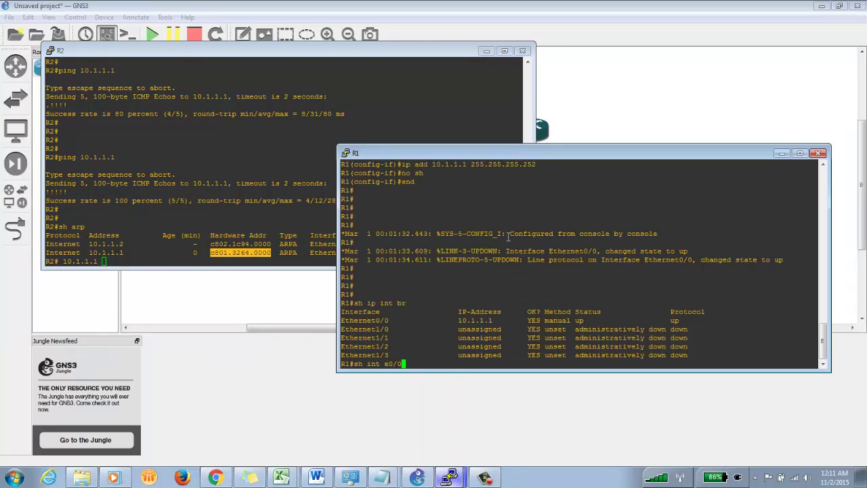
key("Return")
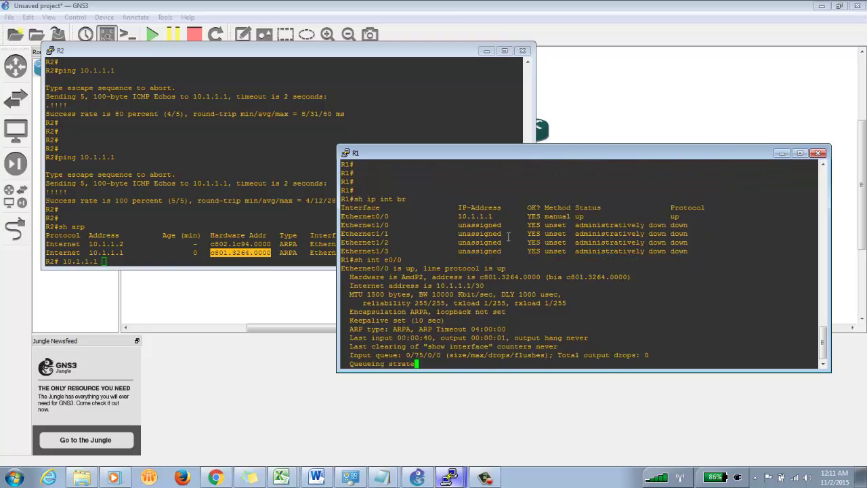
left_click_drag(89, 252, 210, 252)
left_click(549, 315)
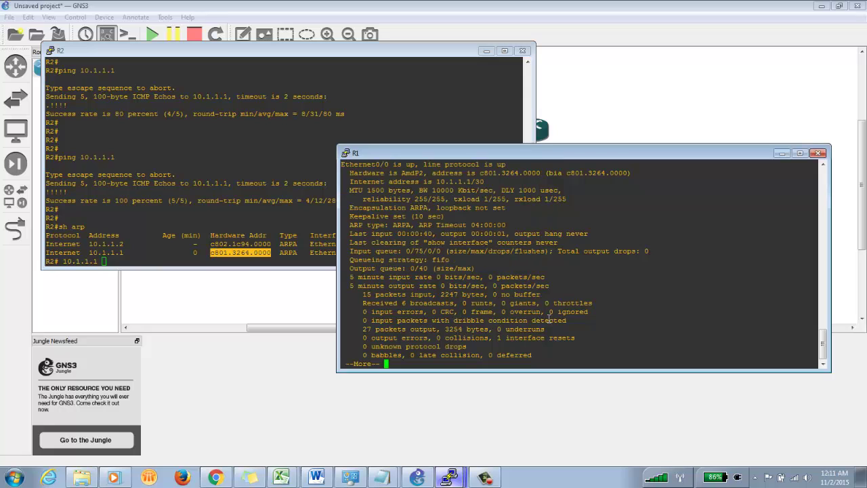
Highlight the hardware address and burned-in address in R1's interface output to compare them with R2's ARP entry.
left_click_drag(433, 172, 563, 174)
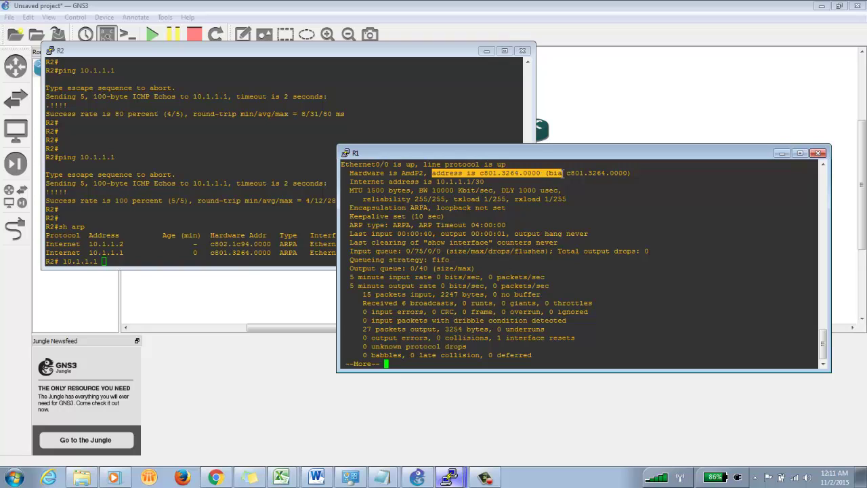
left_click(562, 173)
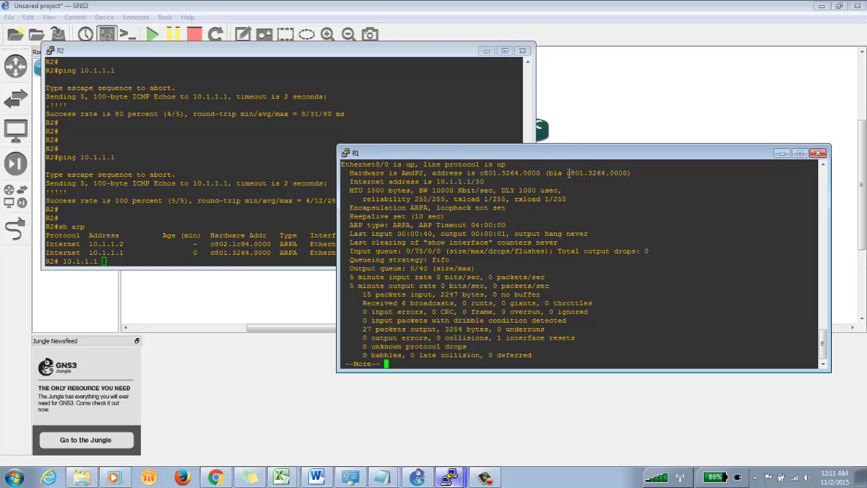
left_click_drag(567, 172, 628, 172)
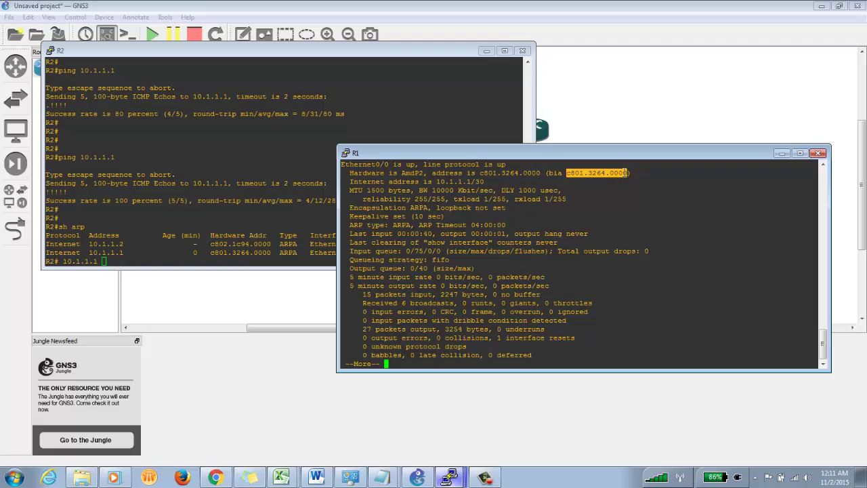
left_click(588, 192)
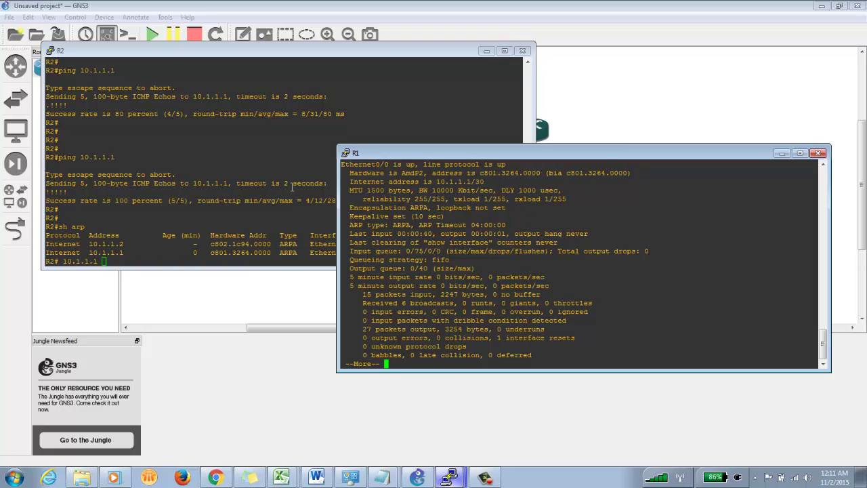
Return to R2's console and delete the stray 10.1.1.1 text from the command line.
left_click(204, 220)
key("BackSpace")
key("BackSpace")
key("BackSpace")
key("BackSpace")
key("BackSpace")
key("BackSpace")
key("BackSpace")
key("BackSpace")
key("BackSpace")
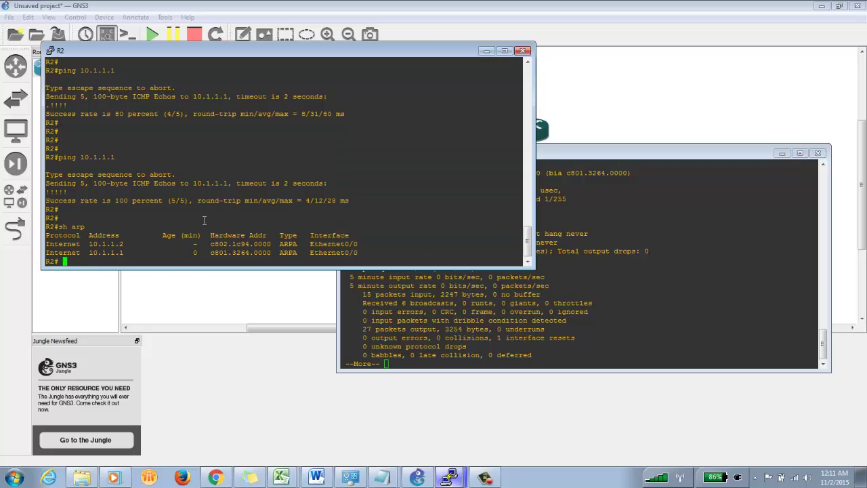
List R2's interfaces with "sh ip int br" and highlight Ethernet0/0's status, protocol and IP address.
type("sh ip int br")
key("Return")
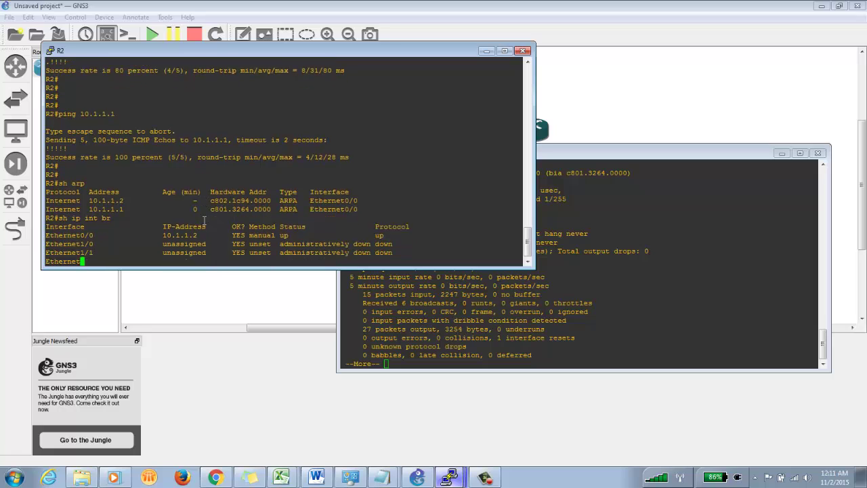
double_click(285, 218)
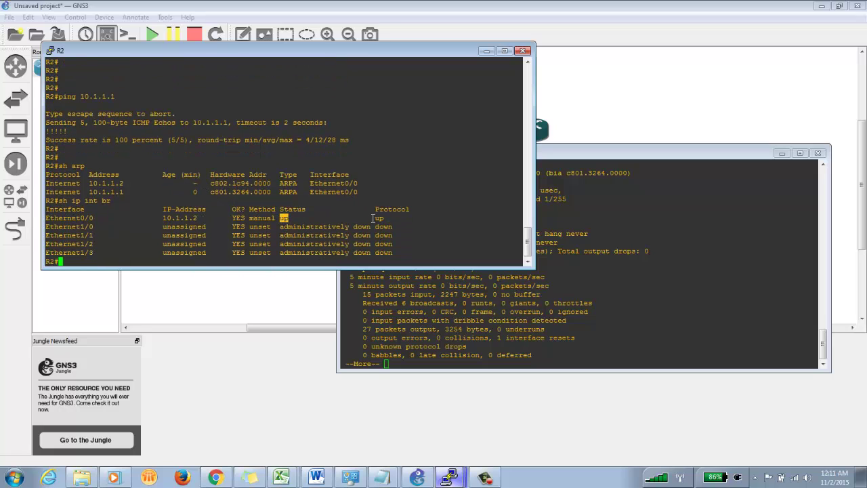
left_click_drag(372, 217, 391, 218)
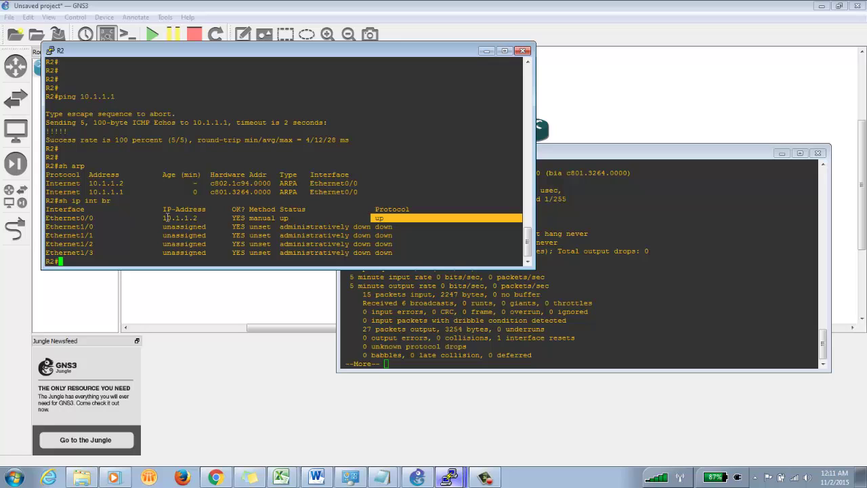
left_click_drag(161, 218, 208, 218)
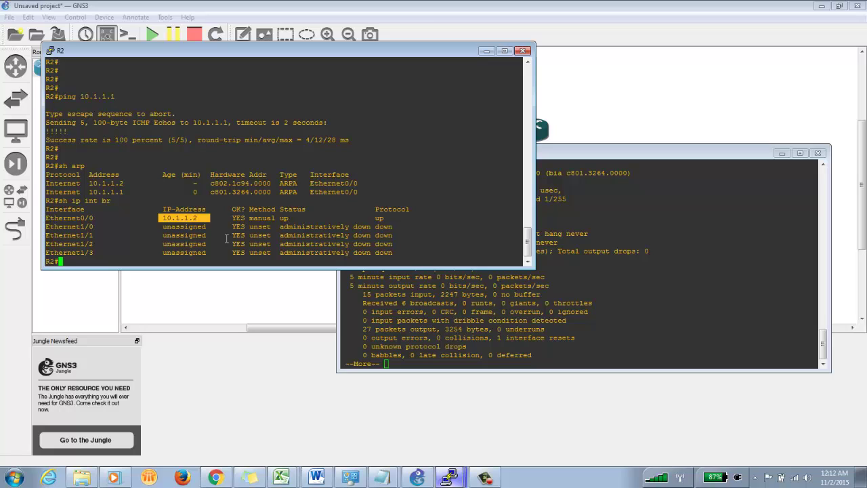
Clear R2's ARP cache with "clear arp".
type("cle")
key("Tab")
type("arp")
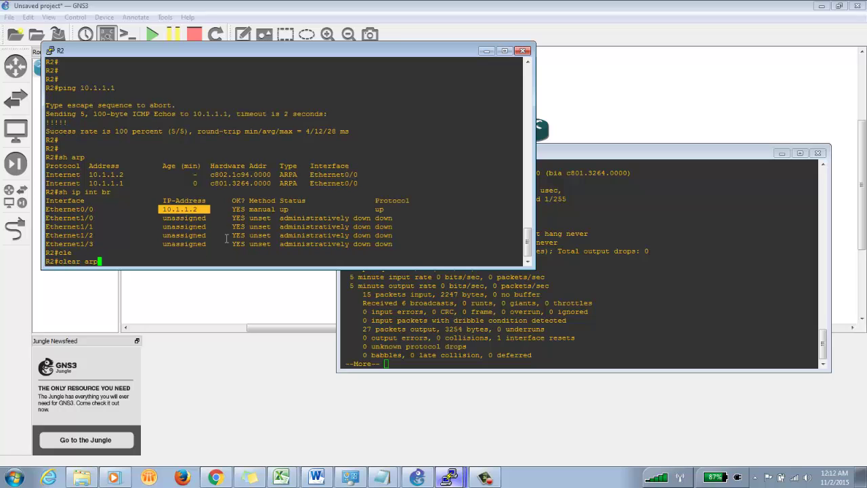
key("Return")
key("Return")
key("Return")
key("Return")
Display R2's ARP table with "sh ip arp" and examine the age of the 10.1.1.1 and 10.1.1.2 entries.
type("sh ")
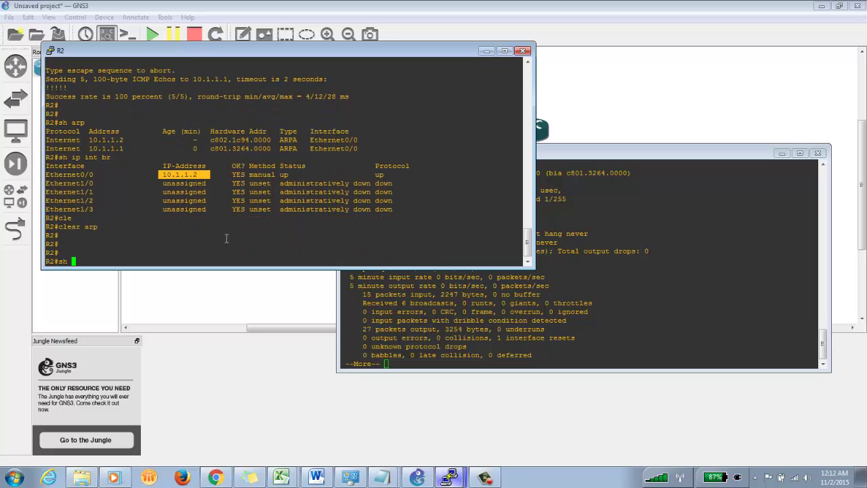
type("ip arp")
key("Return")
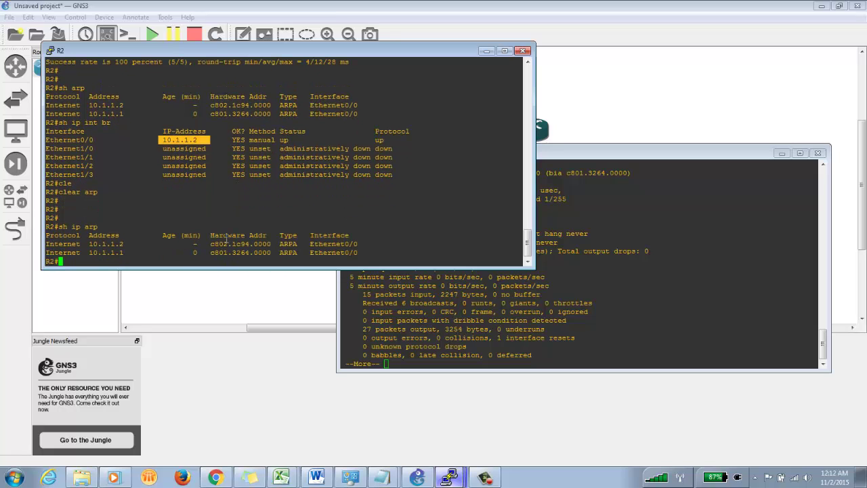
double_click(193, 252)
left_click_drag(195, 254, 200, 253)
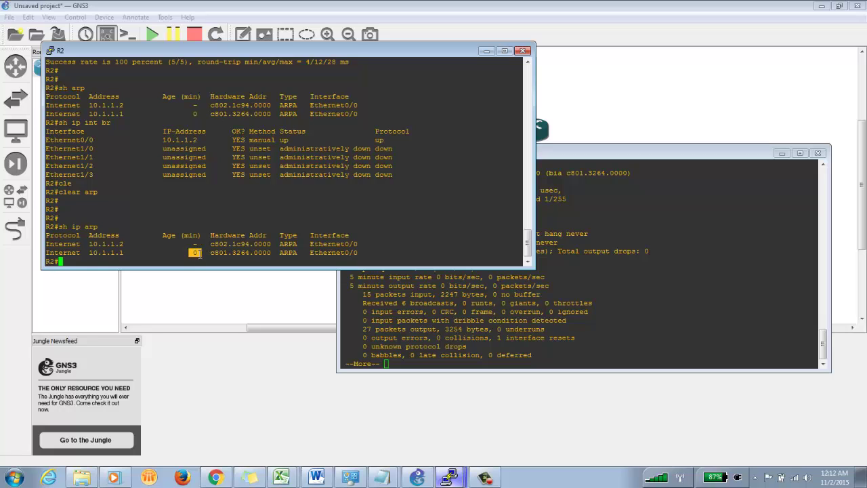
double_click(193, 244)
left_click_drag(193, 243, 198, 244)
left_click(212, 244)
List the devices directly connected to R2 with "sh cdp neighbors".
key("Return")
key("Return")
key("Return")
type("sh co")
type("p")
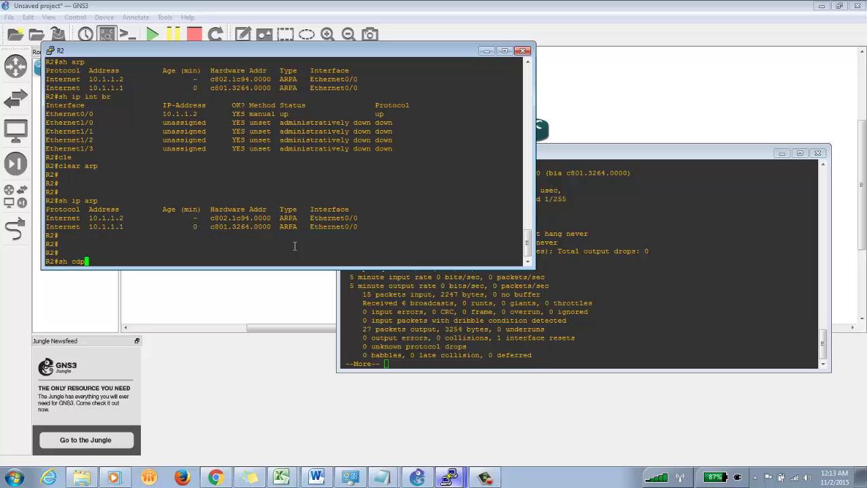
type("nei")
key("Tab")
key("Return")
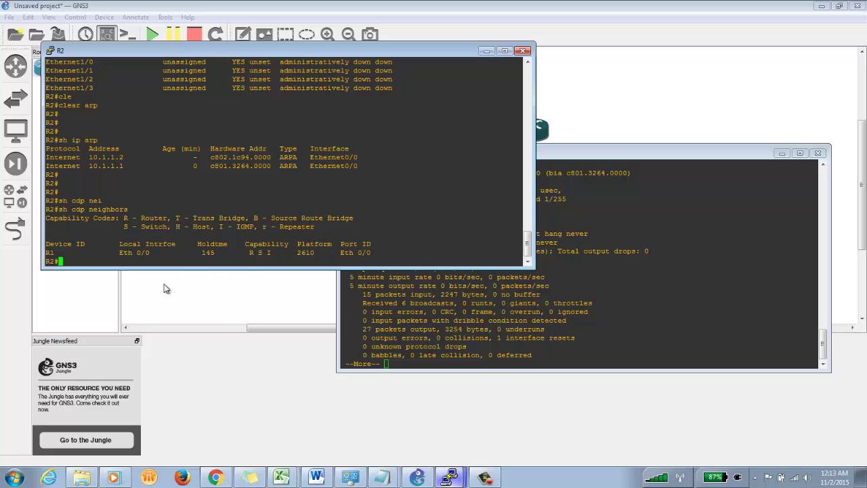
Examine R1's entry in the CDP neighbour table: device ID, local interface, holdtime, capability, platform and port ID.
double_click(48, 252)
left_click_drag(120, 252, 147, 253)
left_click_drag(203, 251, 214, 252)
left_click_drag(248, 252, 269, 252)
left_click(286, 252)
left_click_drag(296, 252, 373, 252)
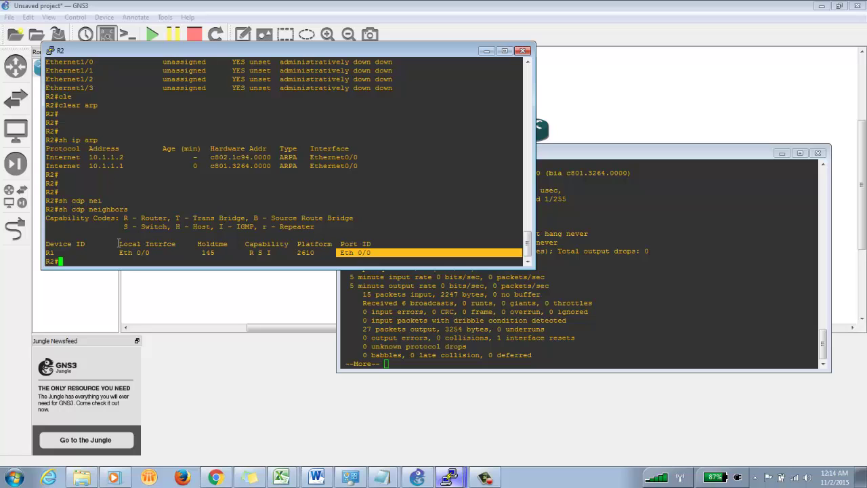
Display detailed information about R2's CDP neighbours with "sh cdp neighbors detail".
left_click(118, 244)
key("Up")
type("det")
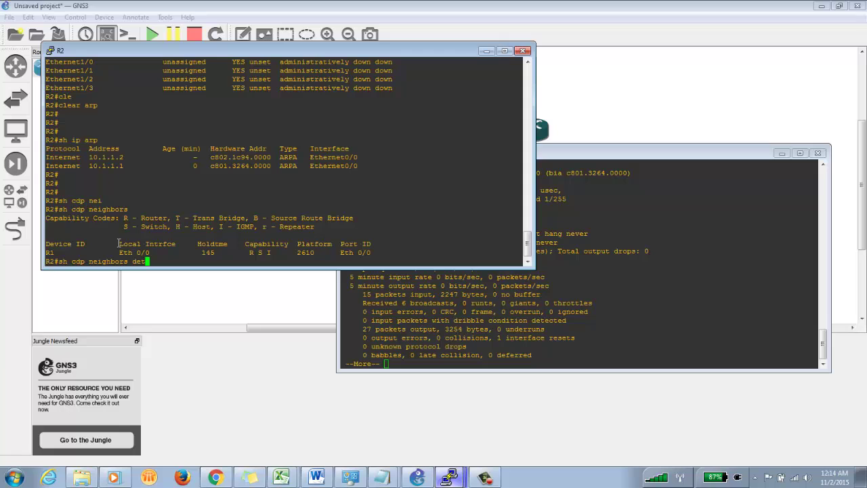
type("ail")
key("Return")
key("Return")
key("Return")
key("Return")
Display detailed CDP neighbour information for R2's Ethernet 0/0 only with "sh cdp neighbors ethernet 0/0 de".
type("sh cdp nei")
key("Tab")
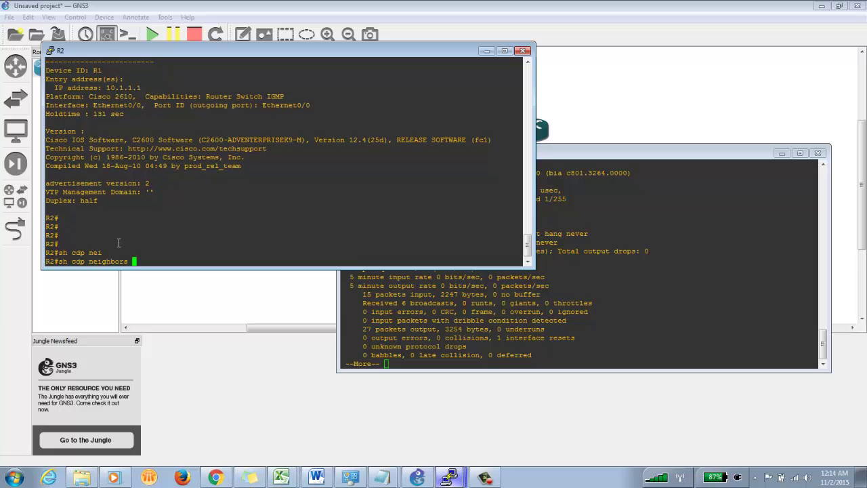
type("eth")
key("Tab")
type("0/09")
key("BackSpace")
type("de")
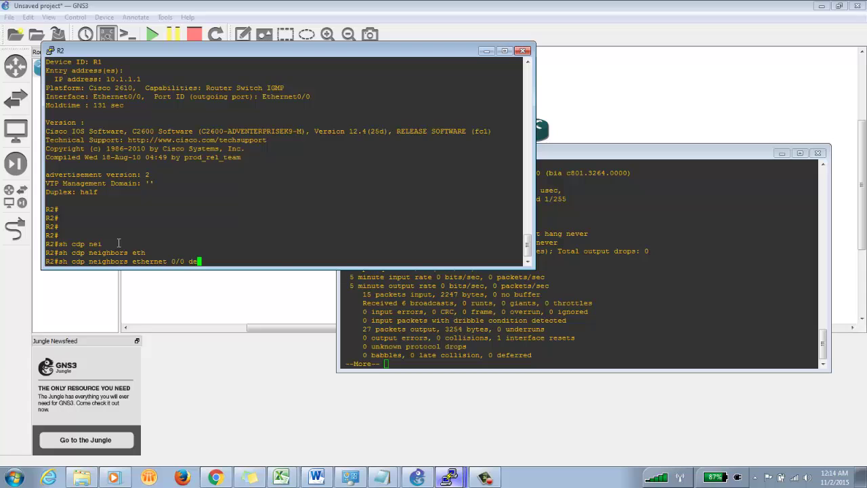
key("Return")
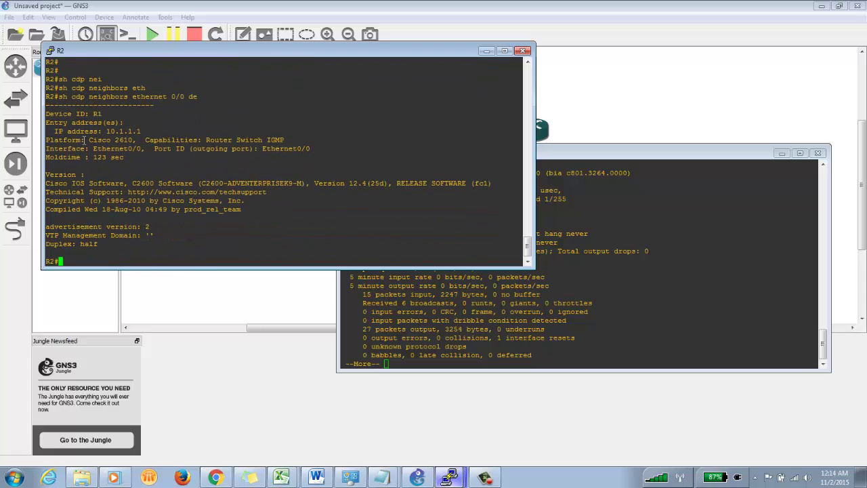
Examine R1's detailed CDP entry: IP address, platform, interface and port ID, IOS image, software version and duplex.
type("Eth 0/0")
key("Return")
left_click_drag(109, 131, 112, 91)
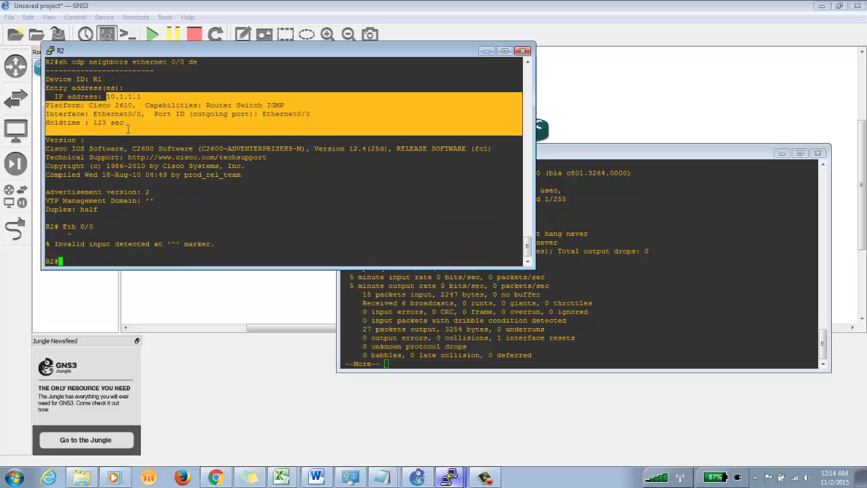
left_click(113, 93)
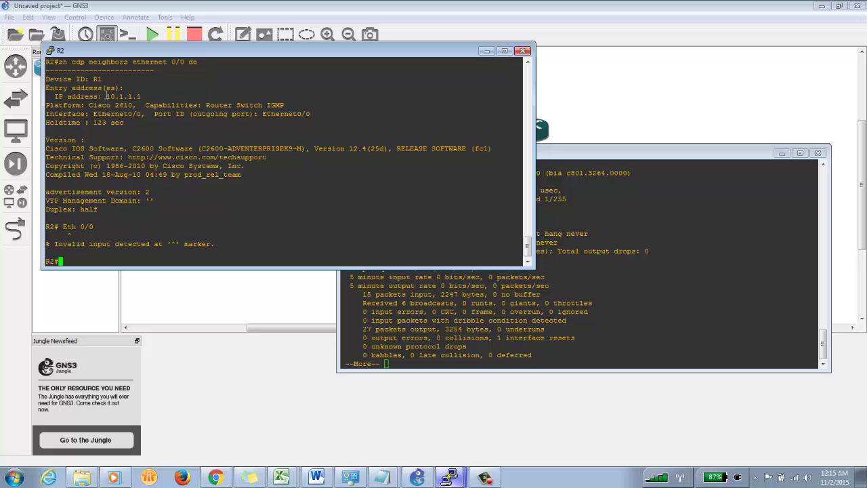
left_click_drag(106, 95, 139, 97)
left_click(138, 105)
left_click_drag(90, 103, 131, 104)
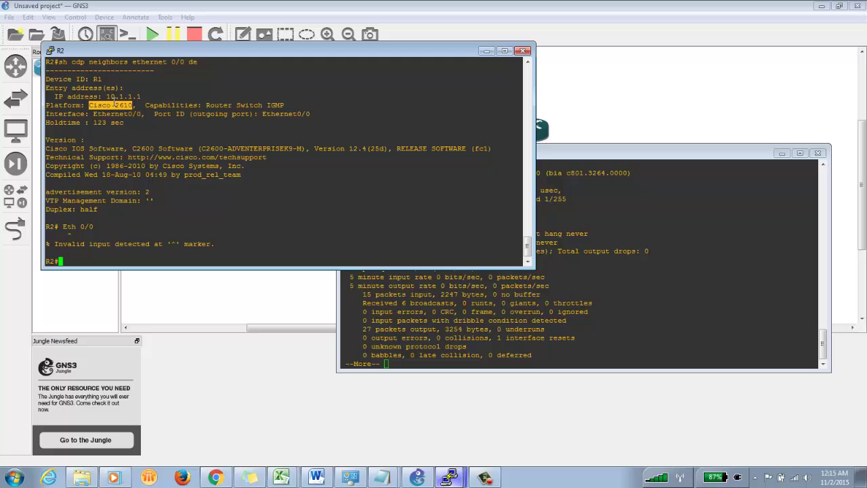
left_click_drag(90, 117, 310, 117)
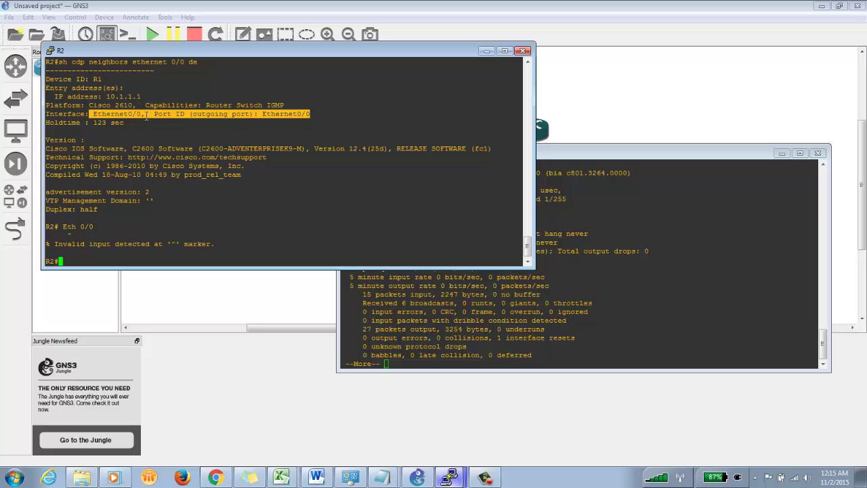
left_click_drag(49, 149, 310, 149)
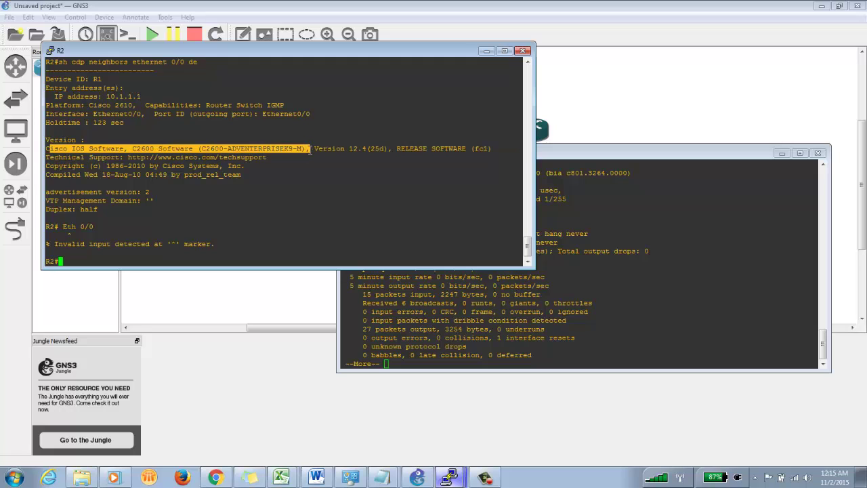
left_click(237, 151)
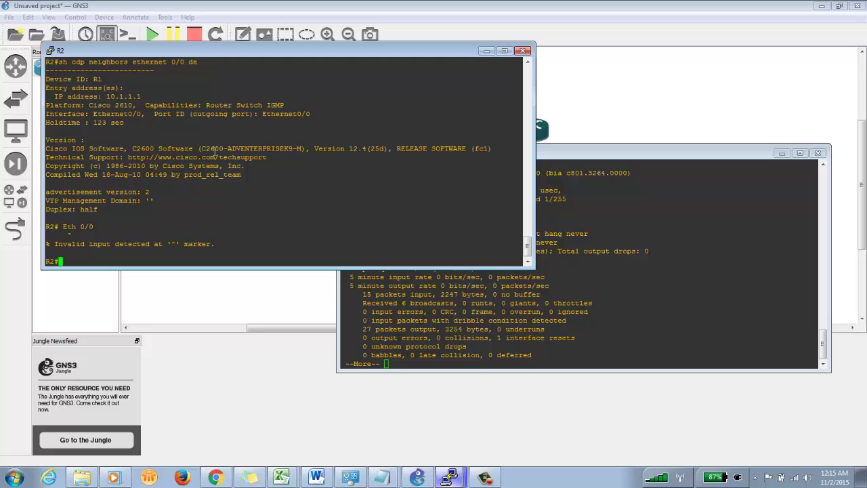
left_click_drag(206, 149, 316, 148)
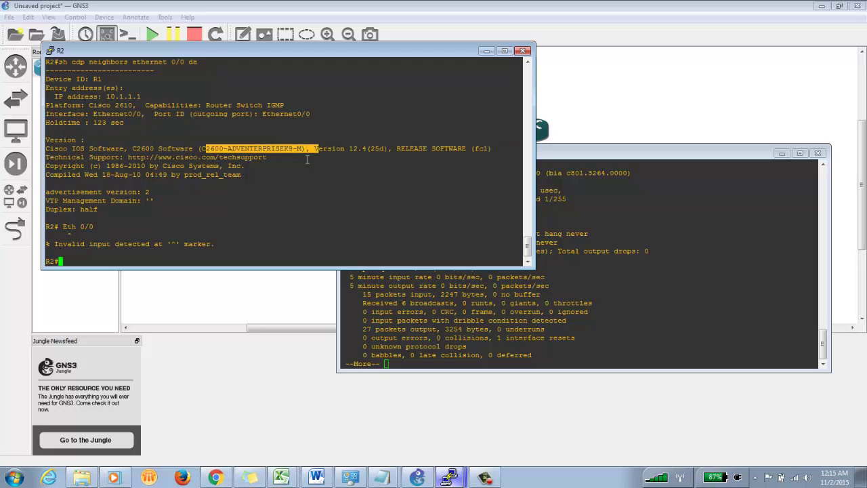
left_click_drag(315, 149, 391, 149)
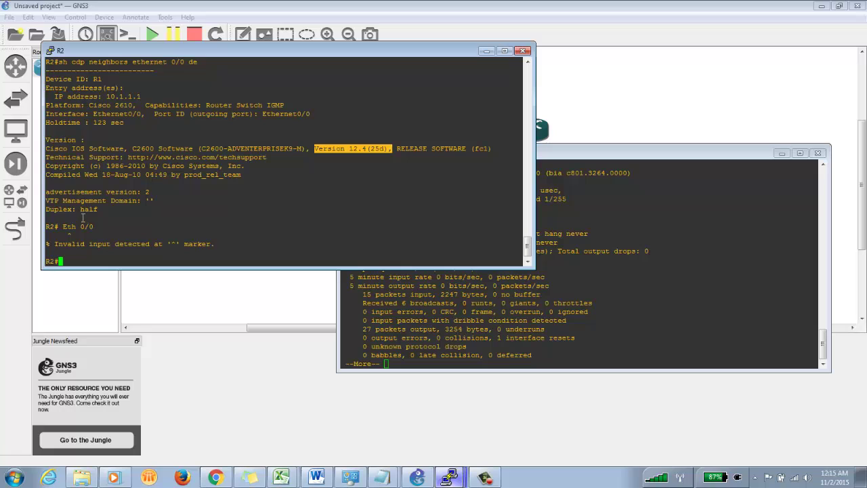
left_click_drag(57, 211, 122, 218)
left_click(121, 224)
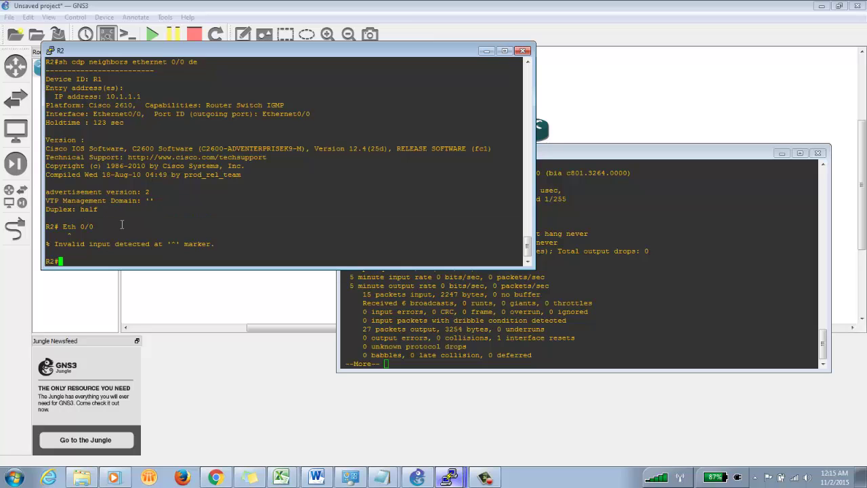
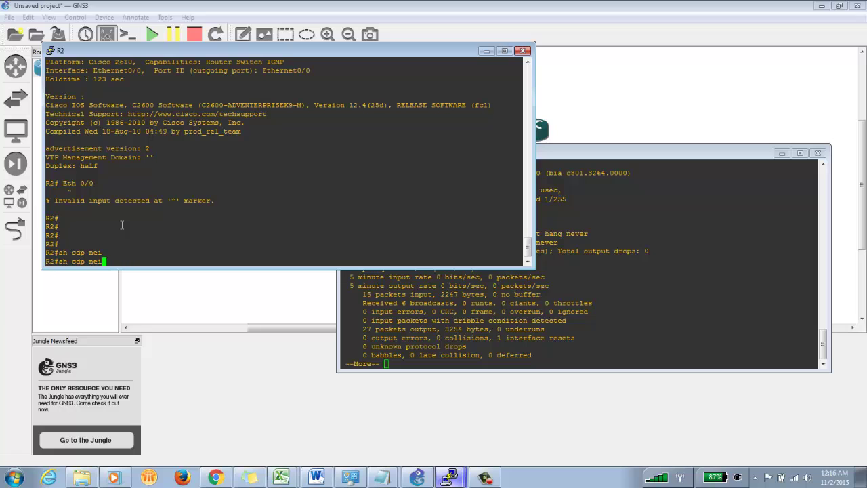
List the "sh cdp" options on R2 and display the CDP packet counters with "sh cdp traffic".
type("?")
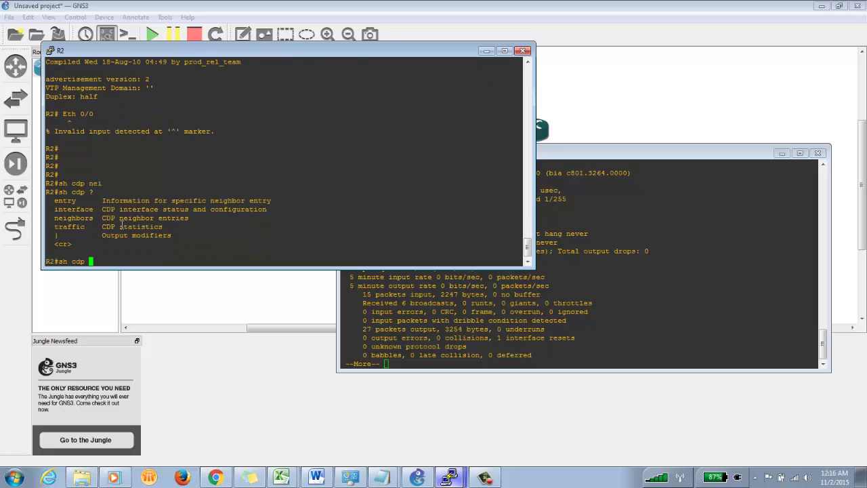
type("tra")
key("Tab")
key("Return")
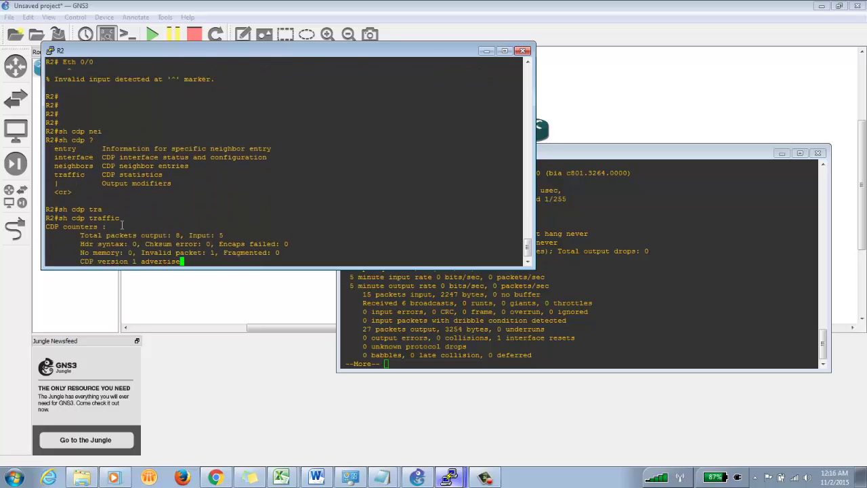
key("Return")
key("Return")
Try to display the CDP neighbour entries with "sh cdp neighbors ent".
type("sh cdp n")
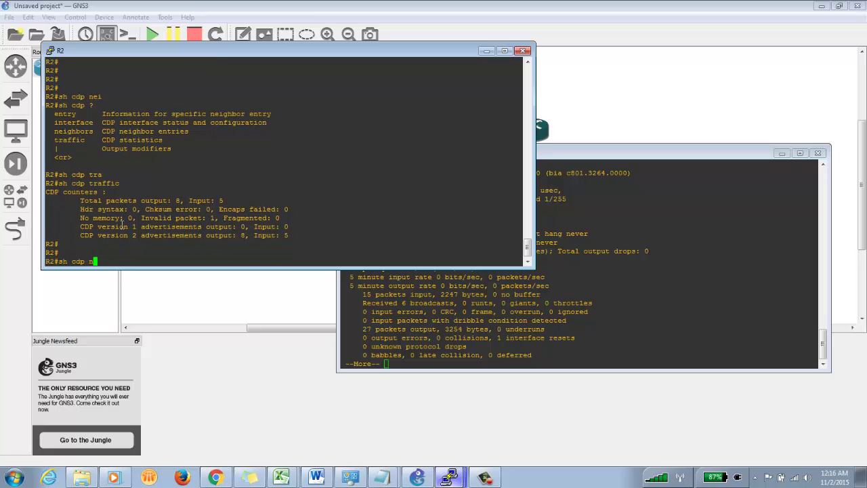
key("Tab")
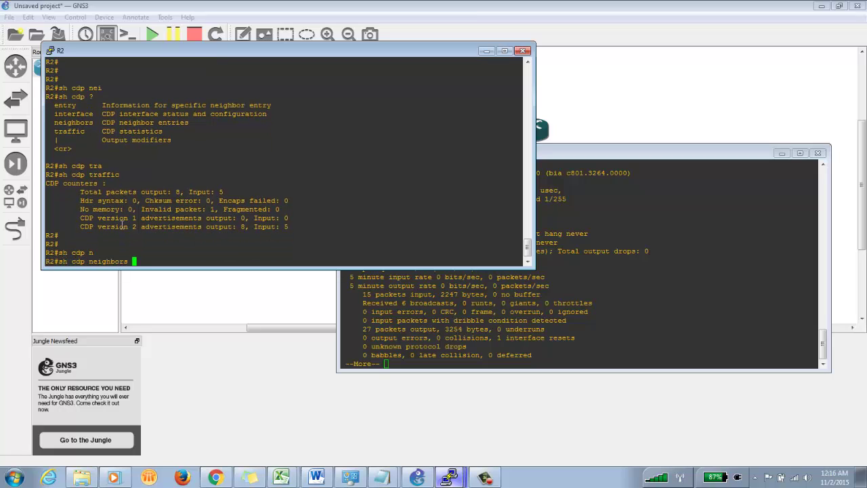
type("en")
key("Tab")
type("t")
key("Tab")
key("Return")
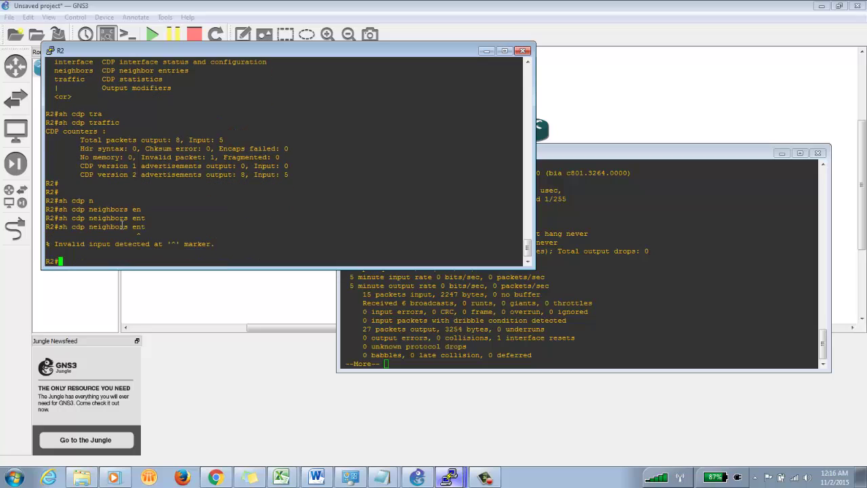
Check the options of "sh cdp entry" and display all CDP neighbour entries with "sh cdp entry *".
type("sh cdp entr")
key("Tab")
key("Return")
key("Up")
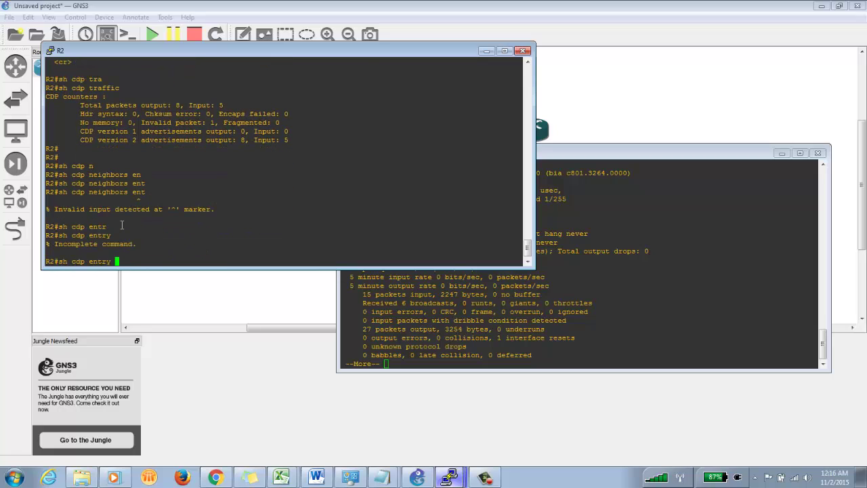
type("?")
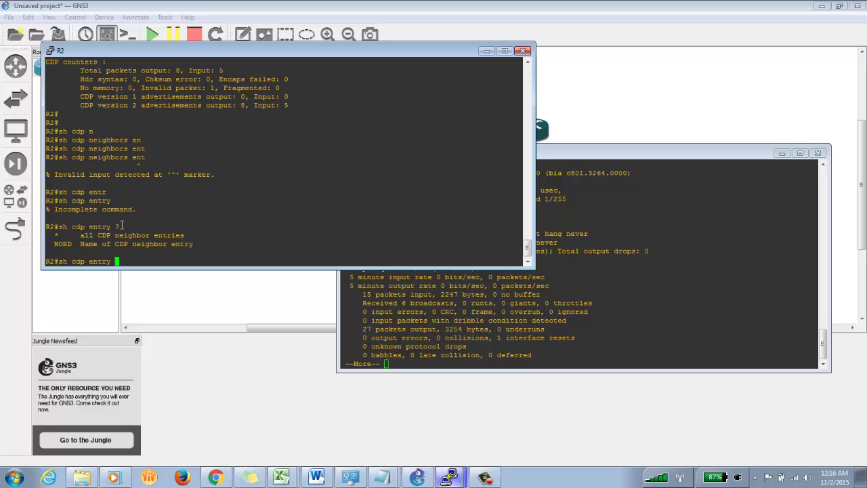
type("*")
key("Return")
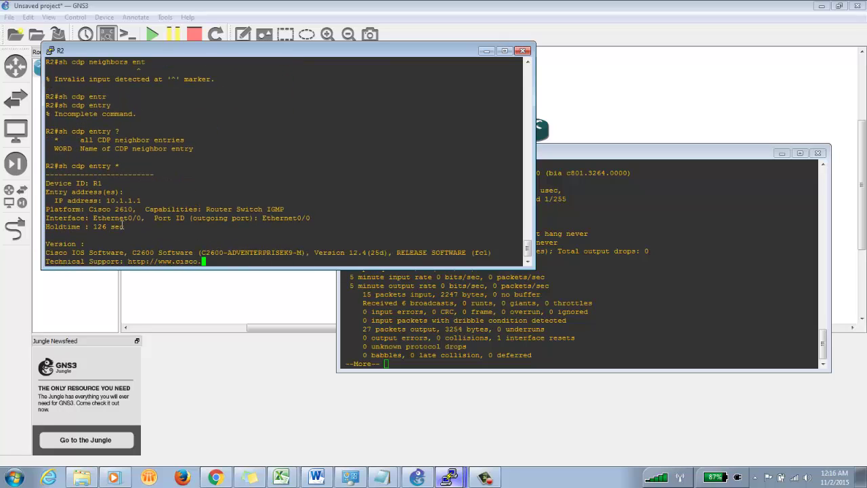
Display R2's summary table of directly connected devices with "sh cdp neighbors".
type("sh")
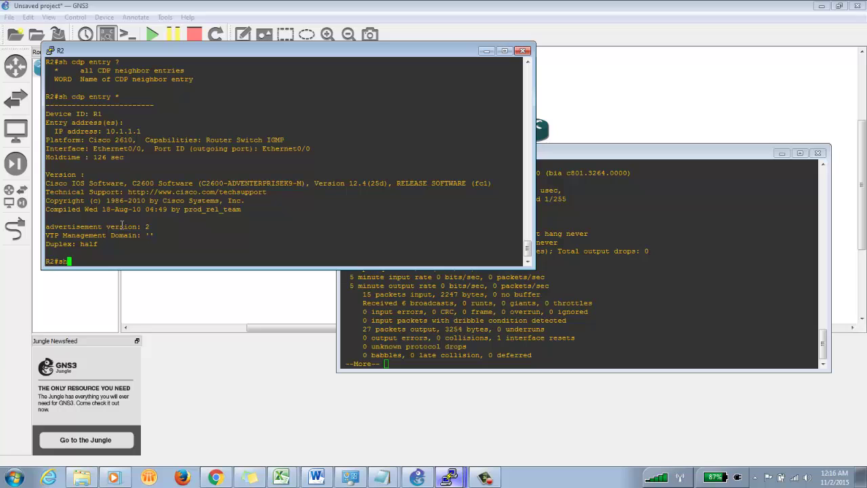
type(" cdp nei")
key("Tab")
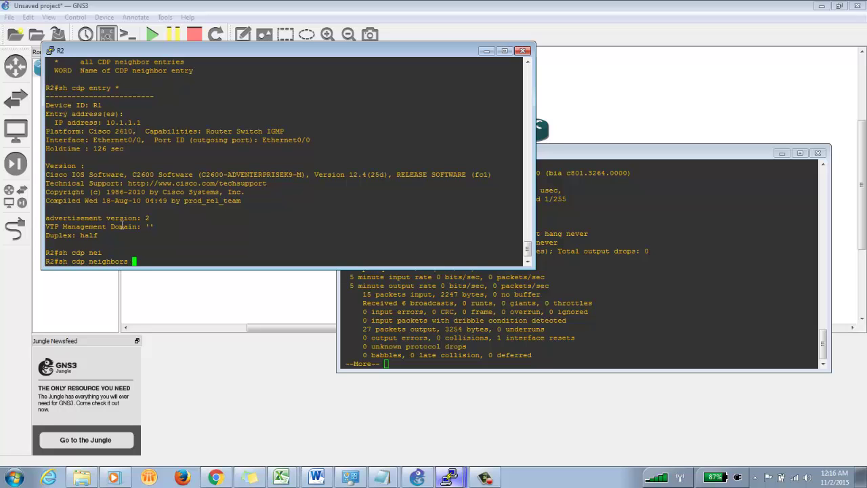
key("Return")
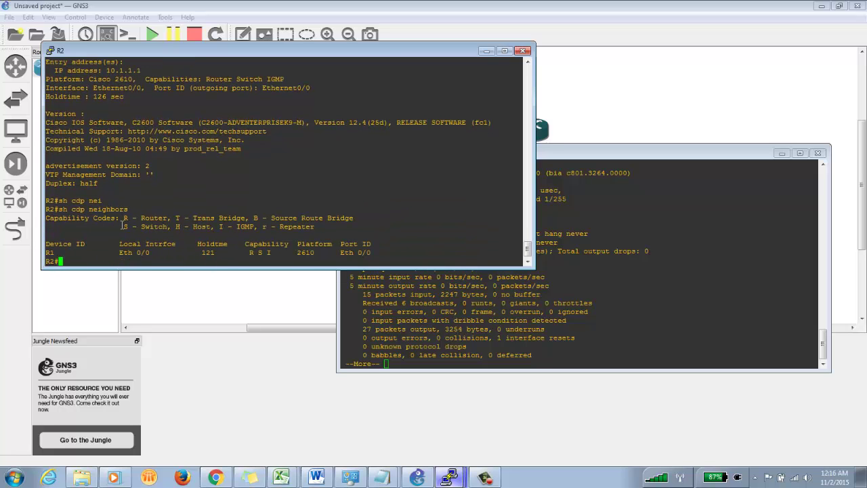
Enter global configuration mode on R2 and open interface e0/0 for configuration.
type("config t")
key("Return")
type("int")
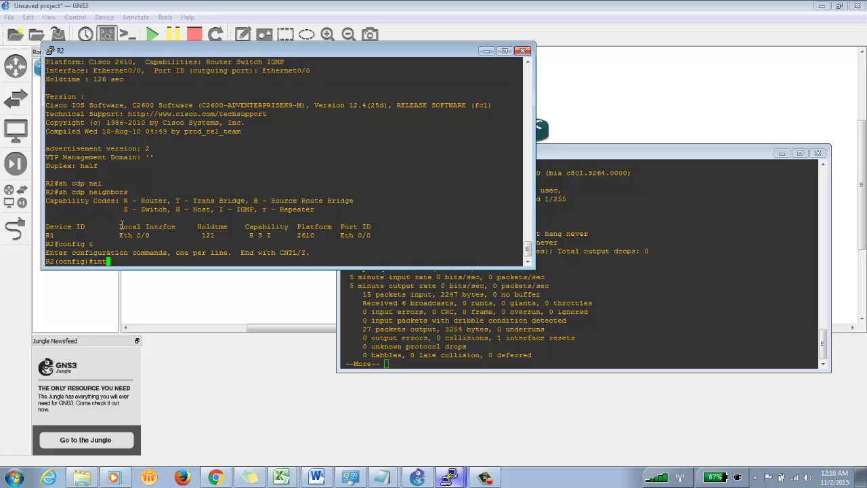
type(" e0/")
key("Return")
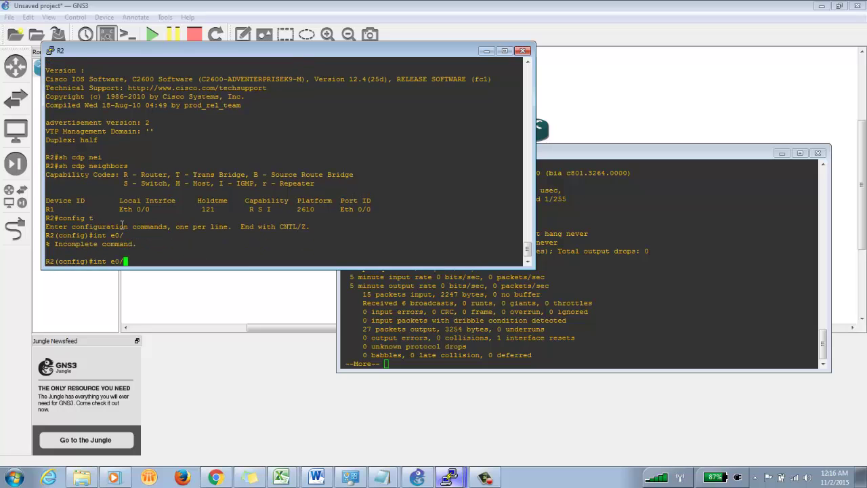
type("0")
key("Return")
List the options available for "no cdp" on interface e0/0.
type("np")
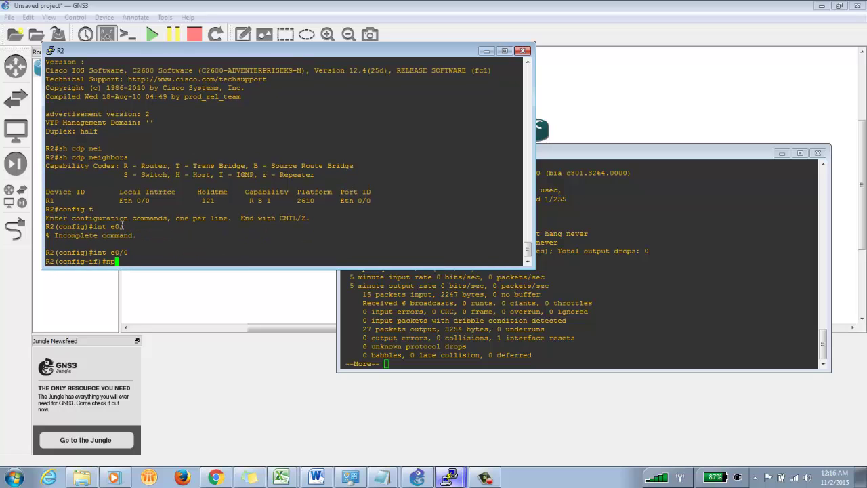
key("BackSpace")
type("o cdpe")
key("Tab")
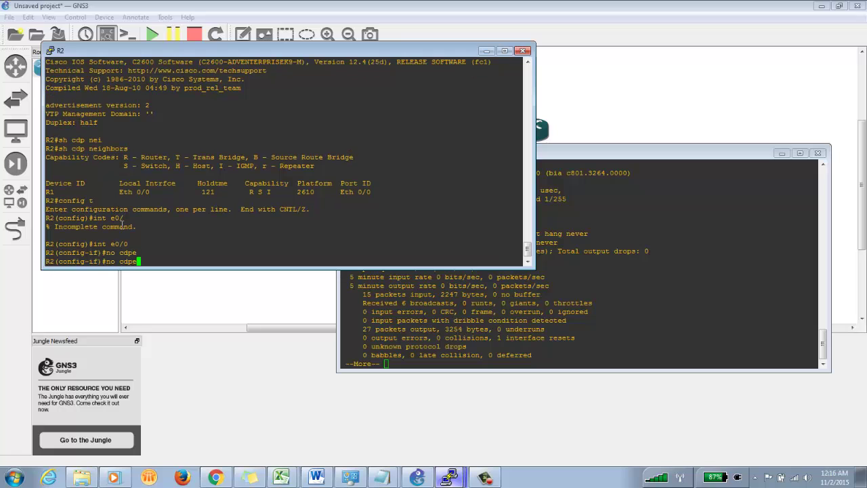
key("BackSpace")
key("Tab")
type("?en")
key("Tab")
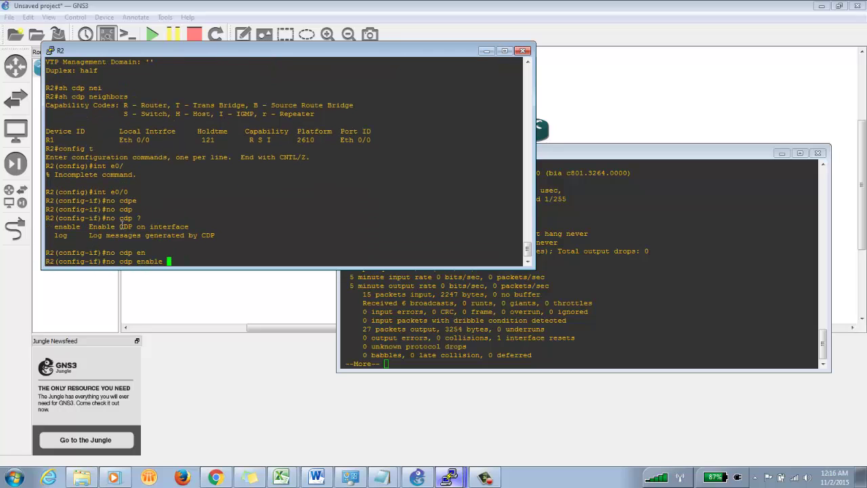
key("BackSpace")
key("BackSpace")
key("BackSpace")
key("BackSpace")
key("BackSpace")
key("BackSpace")
key("BackSpace")
key("BackSpace")
key("BackSpace")
key("BackSpace")
key("BackSpace")
key("BackSpace")
key("BackSpace")
key("BackSpace")
type("cdp di")
key("Tab")
key("BackSpace")
key("BackSpace")
key("BackSpace")
key("BackSpace")
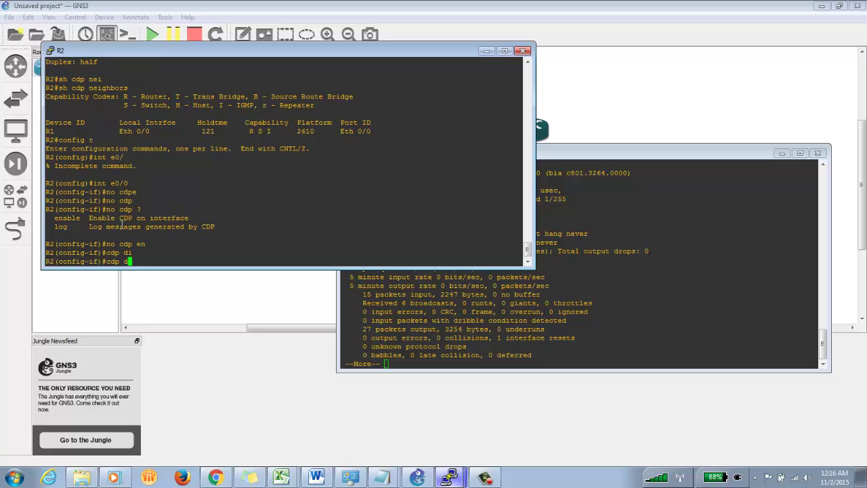
key("BackSpace")
key("BackSpace")
Disable CDP on R2's interface e0/0 with "no cdp enable" and return to privileged mode with "end".
type("no cdp")
type("en")
key("Tab")
key("Return")
type("end")
key("Return")
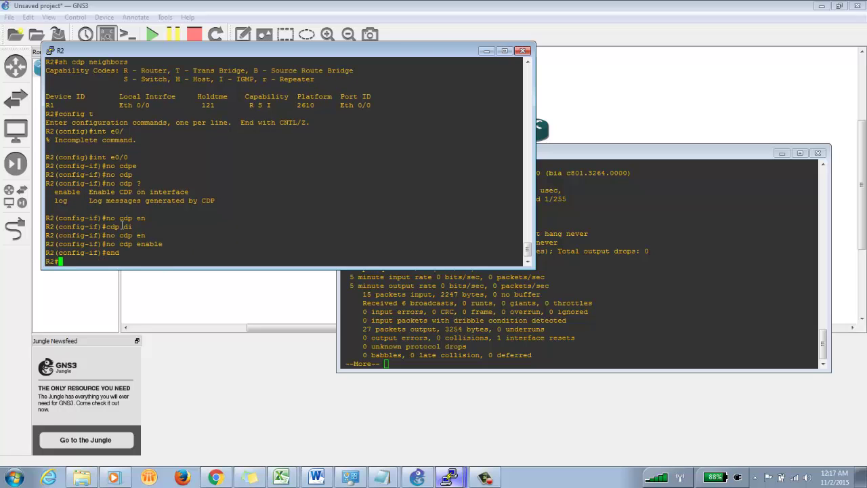
Run "sh cdp neighbors" on R2 repeatedly and examine how the holdtime of R1's entry changes.
type("sh cdp ne")
key("Tab")
key("Return")
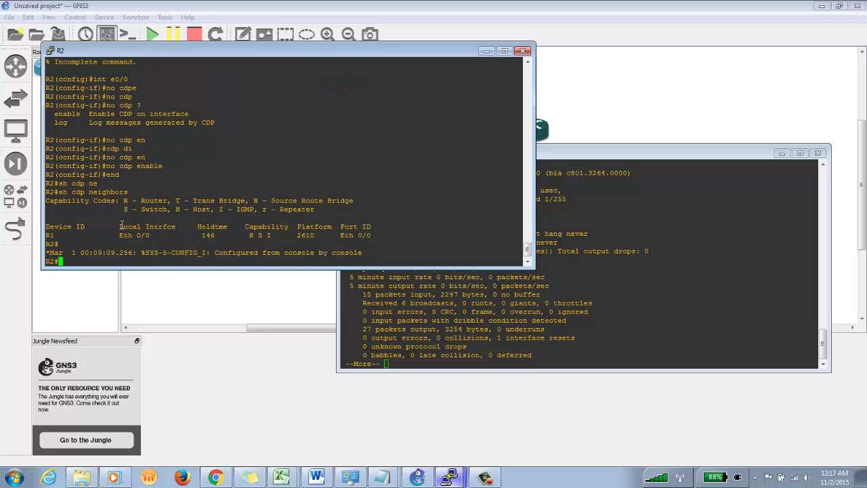
key("Return")
key("Up")
key("Return")
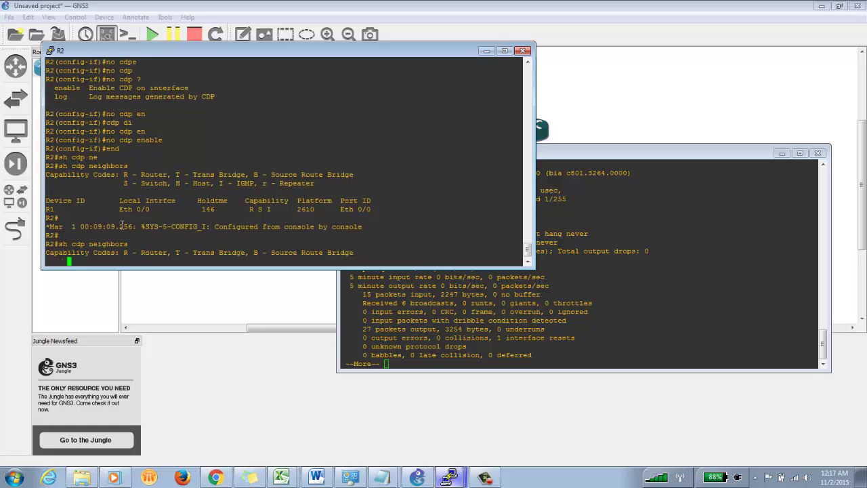
key("Up")
key("Return")
key("Up")
key("Return")
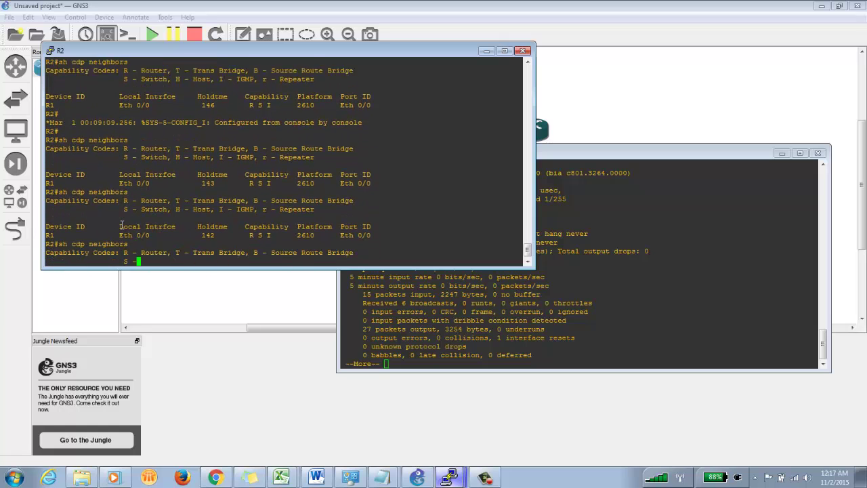
List the options available for "sh cdp neighbors" on R2.
type("sh cdp nei")
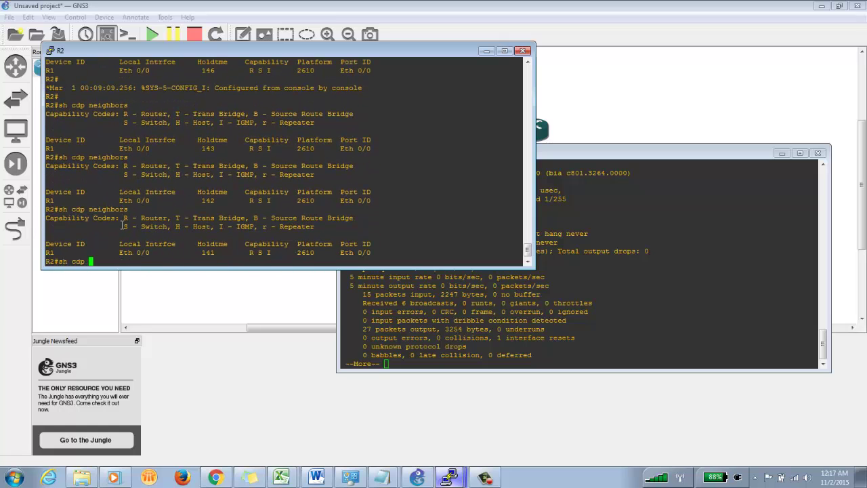
key("Tab")
type("?")
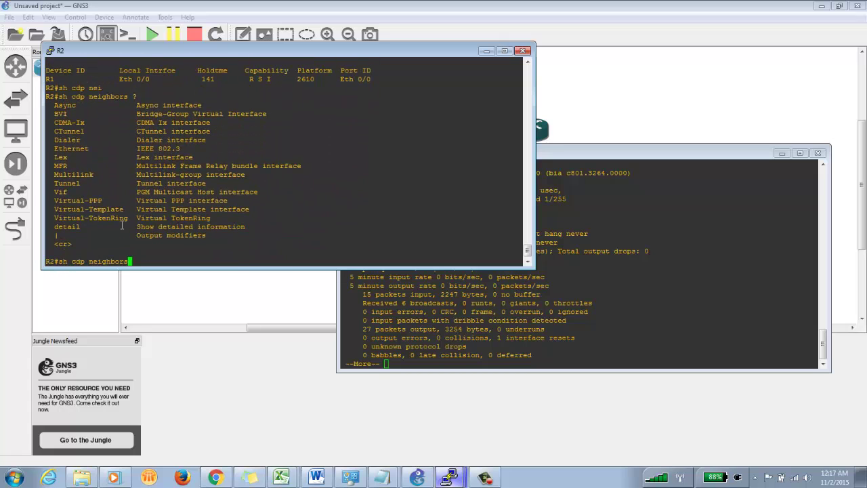
List the options of "sh cdp" on R2, and run "sh cdp" to examine the global CDP timers and version.
key("BackSpace")
key("BackSpace")
key("BackSpace")
key("BackSpace")
key("BackSpace")
key("BackSpace")
key("BackSpace")
key("BackSpace")
key("BackSpace")
key("BackSpace")
type("?")
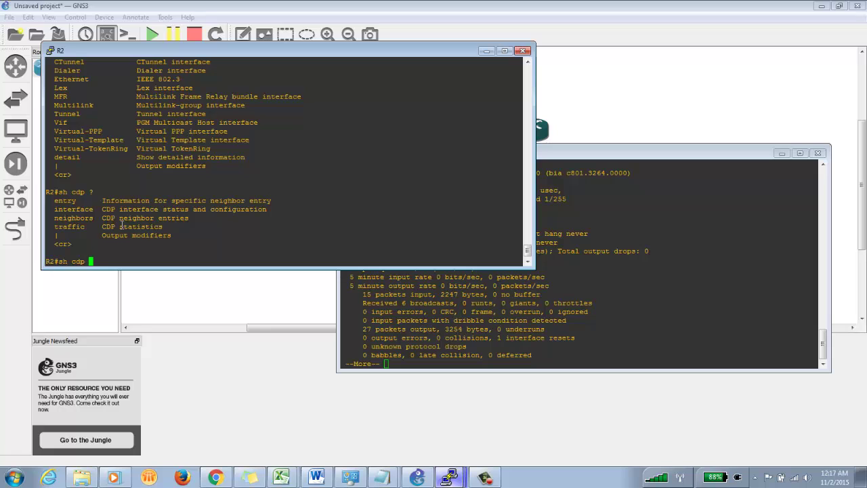
key("Return")
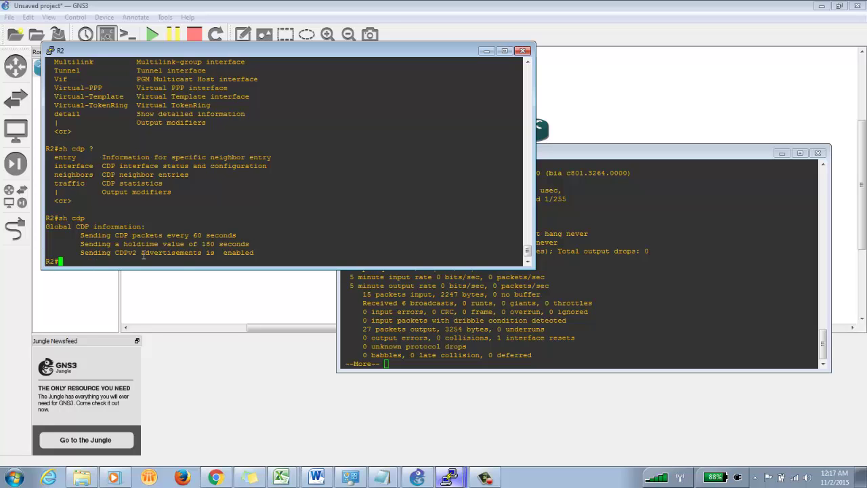
Switch to R1's console and run "sh cdp neighbors" to check the entry for R2.
left_click(359, 326)
type("sh cdp nei")
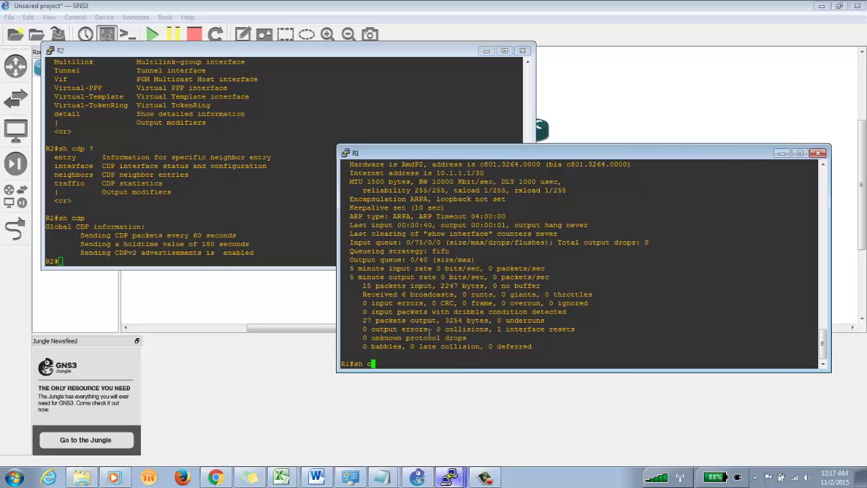
key("Tab")
key("Return")
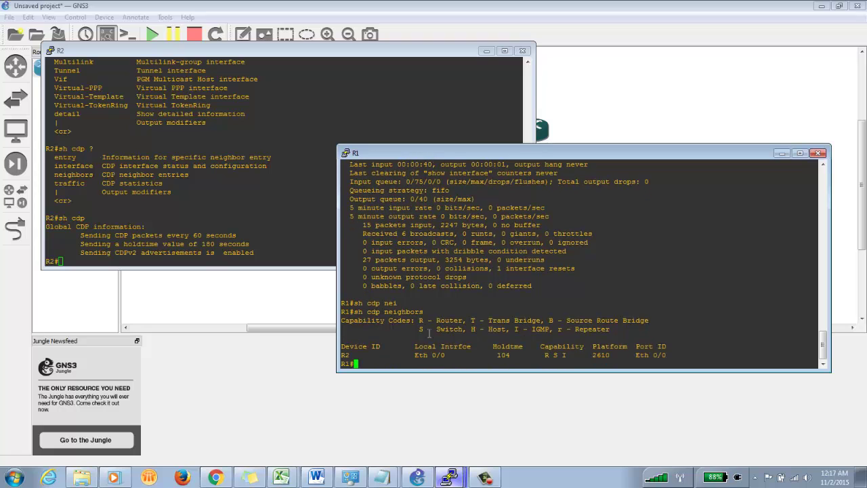
key("Return")
key("Return")
key("Return")
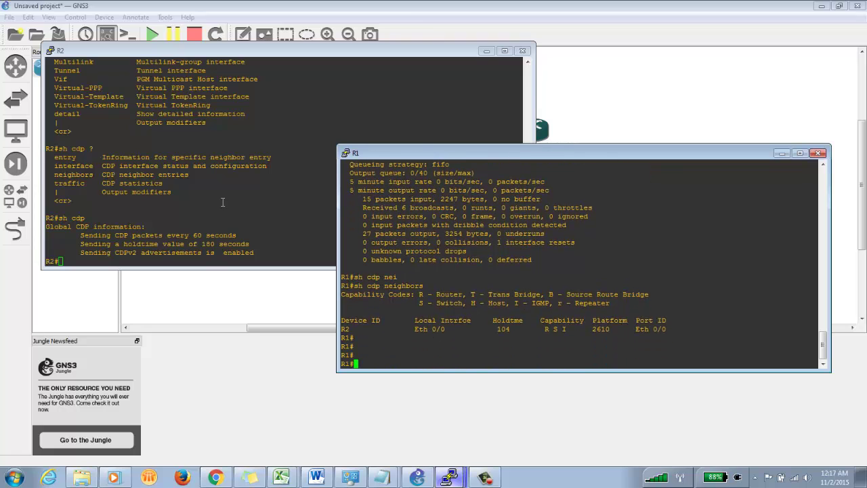
Return to R2's console and run "sh cdp neighbors" to check the holdtime of R1's entry.
left_click(217, 206)
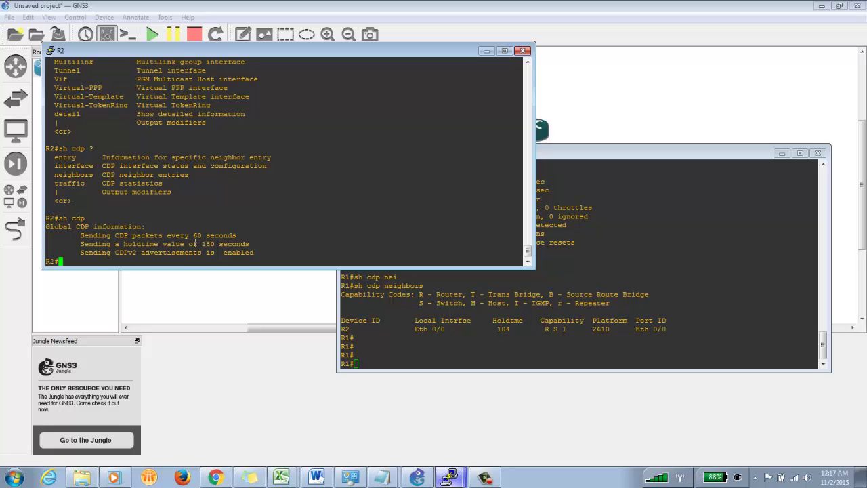
key("Return")
key("Return")
key("Return")
type("sh cdp nei")
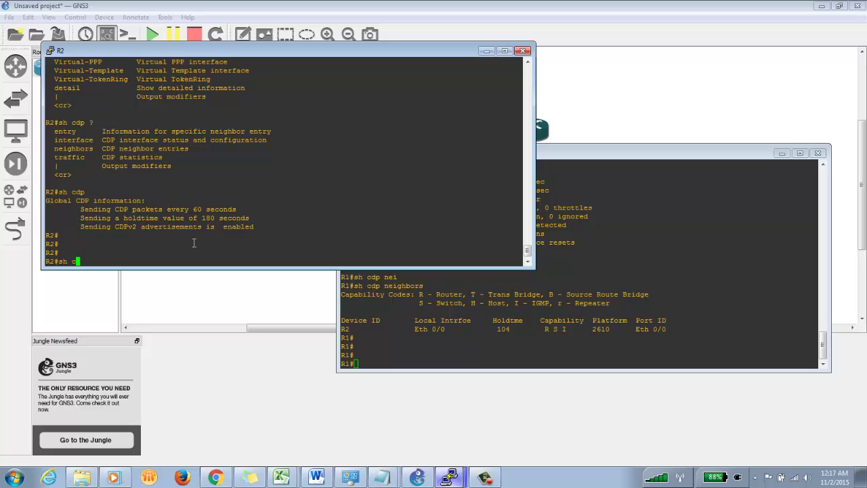
key("Return")
key("Return")
key("Return")
key("Return")
key("Return")
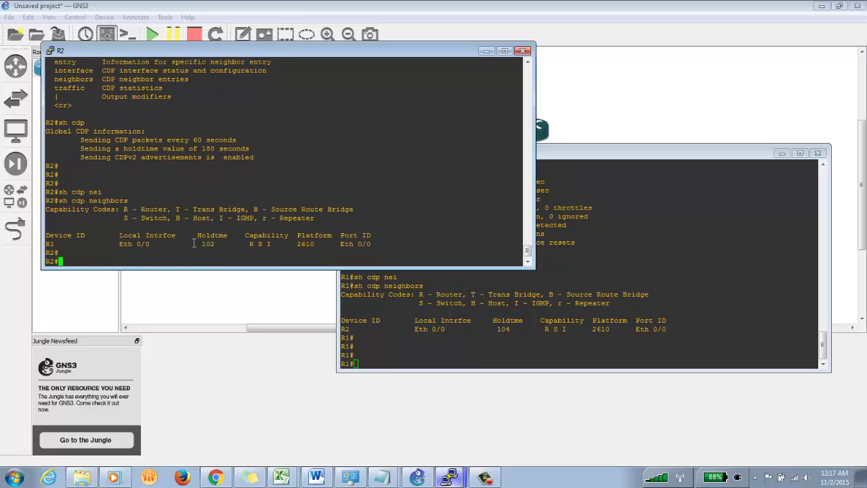
Try the "sh lldp" command on R2 to check whether LLDP is supported.
type("sh lld")
key("Tab")
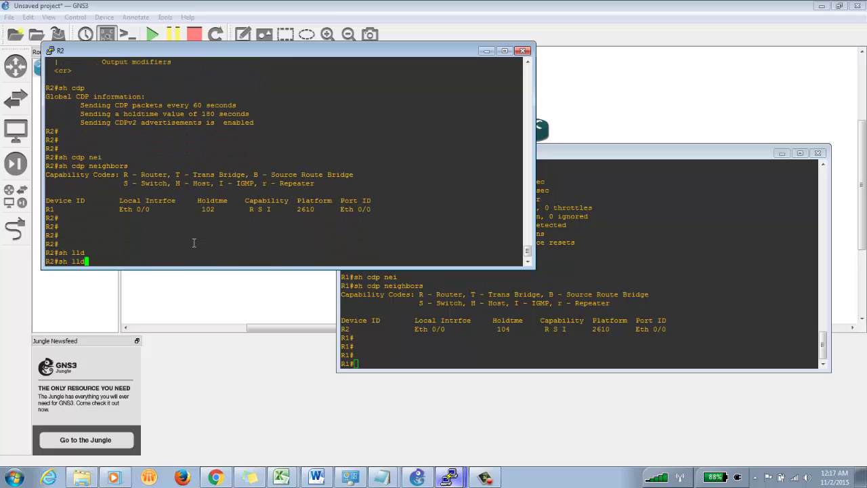
type("p")
key("Tab")
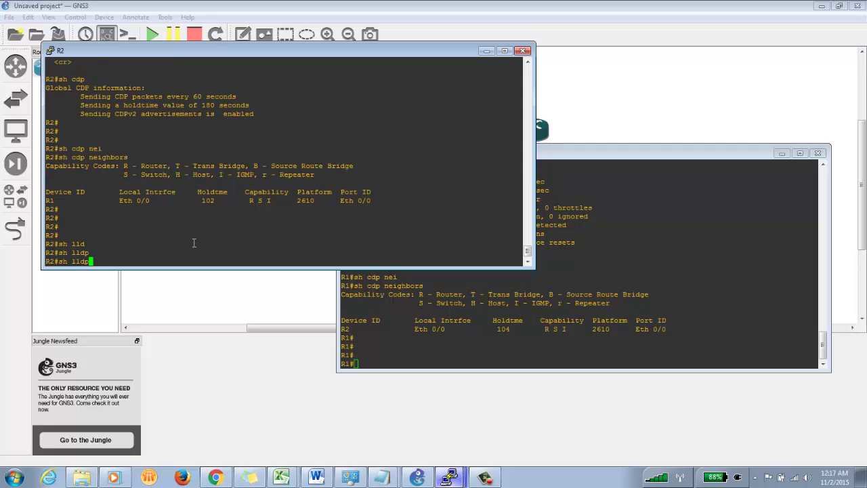
key("BackSpace")
key("BackSpace")
key("BackSpace")
key("BackSpace")
type("lldp")
key("Return")
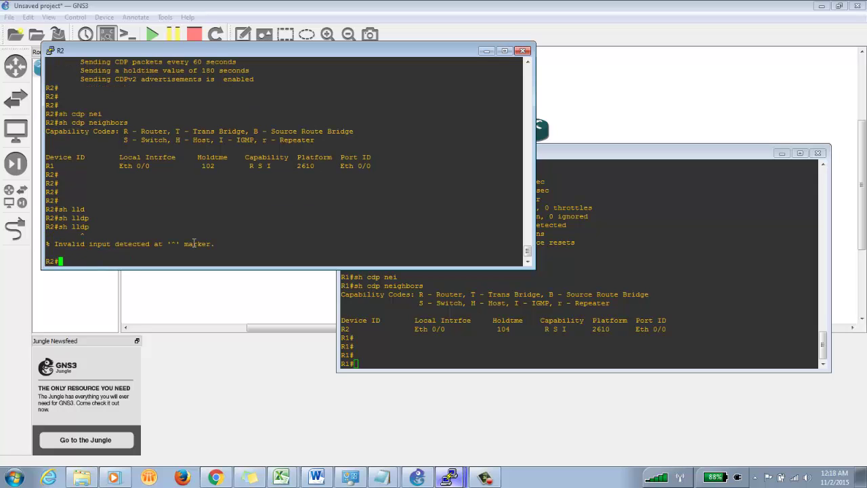
key("Return")
key("Return")
key("Return")
key("Return")
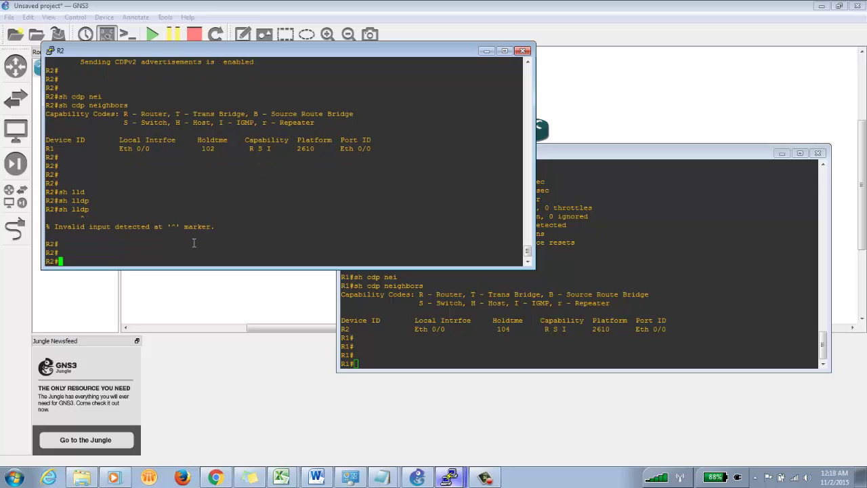